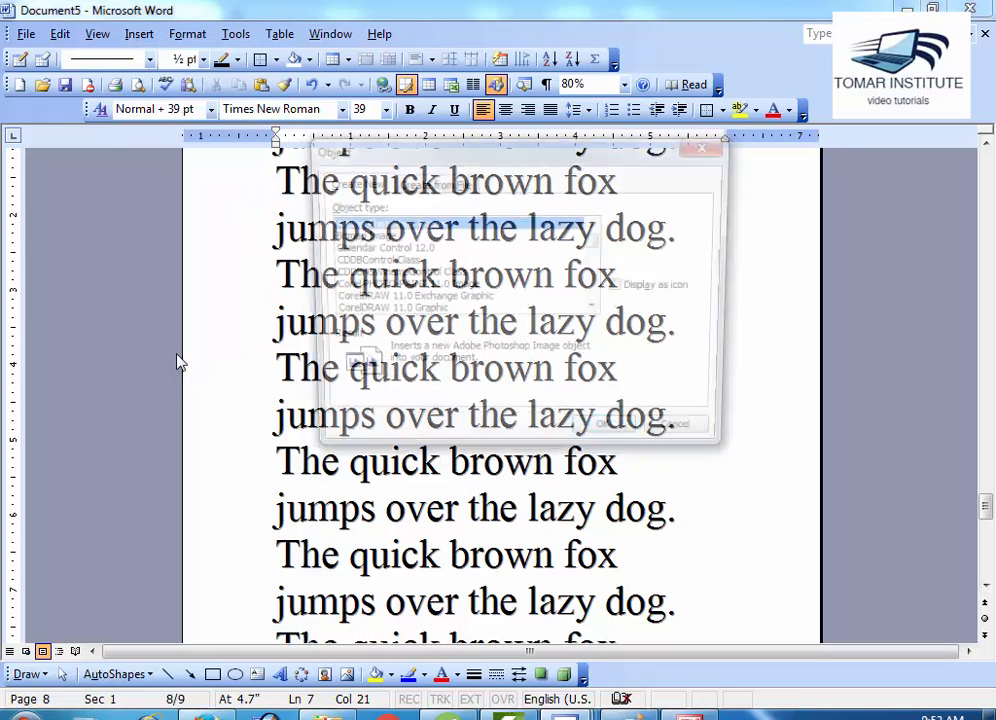
- Insert a new Microsoft Excel Worksheet object into the document and dismiss the Office activation wizard
drag(408, 158, 349, 258)
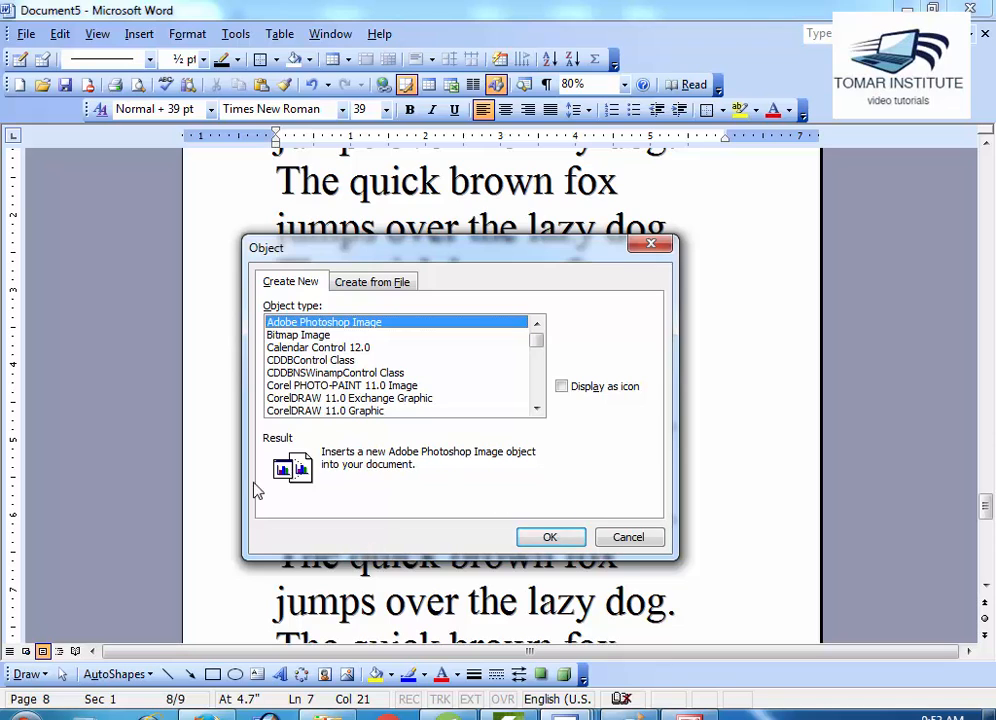
drag(345, 250, 342, 228)
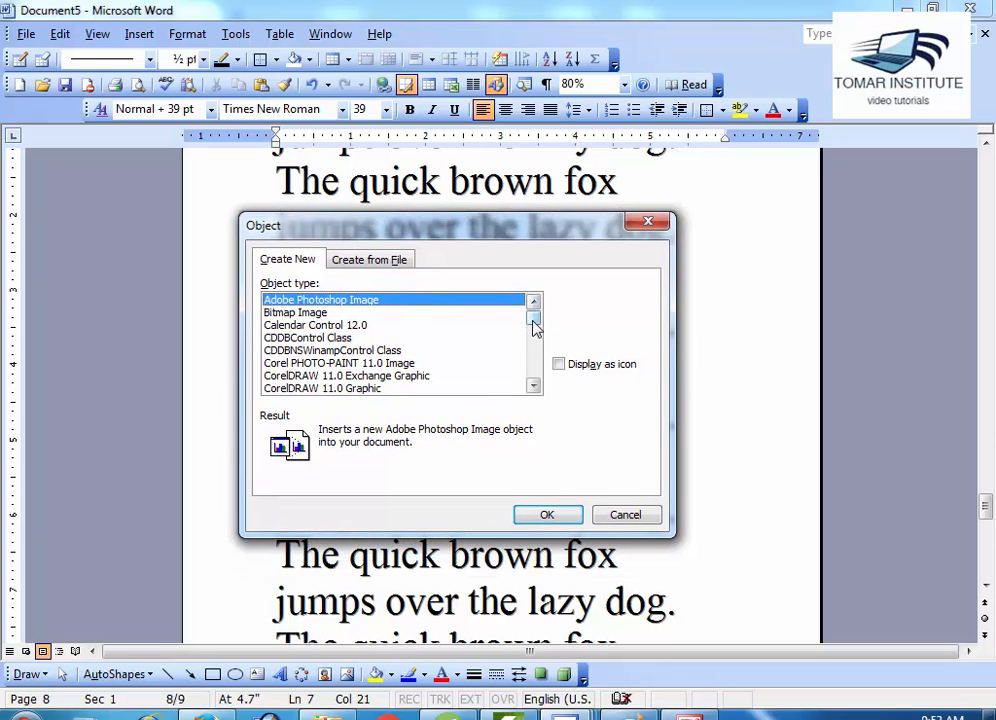
drag(535, 328, 533, 343)
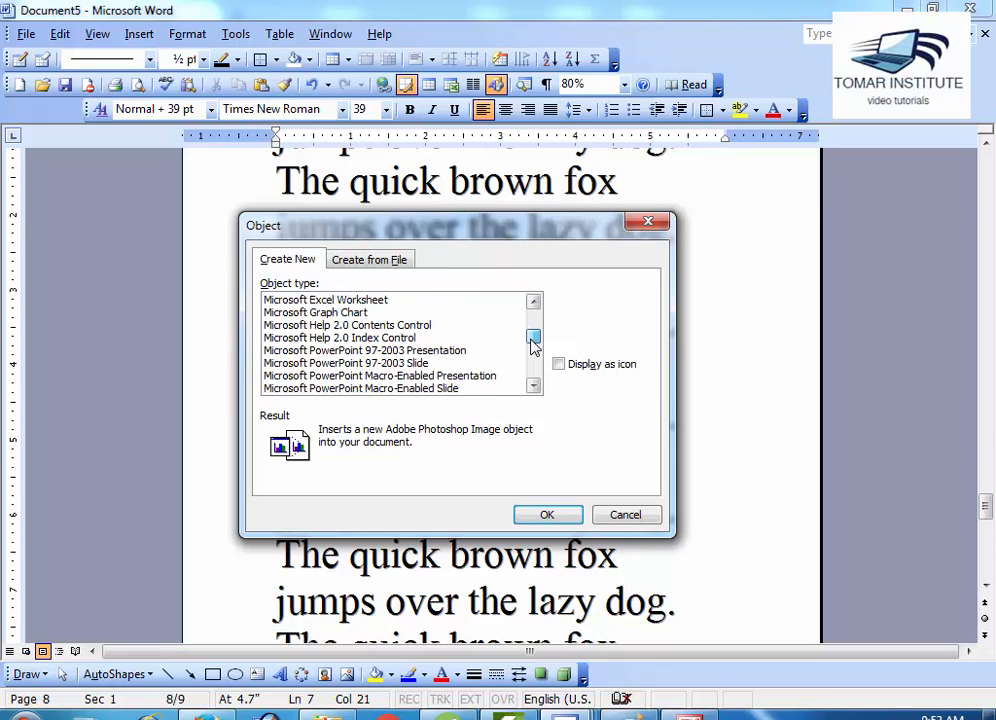
click(533, 302)
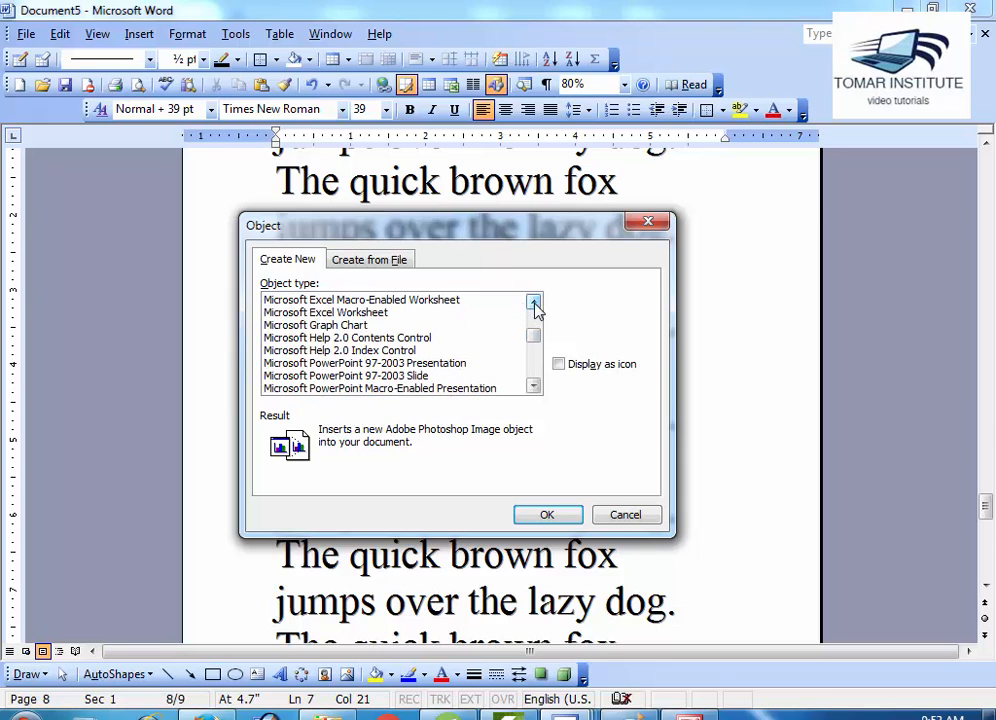
click(372, 313)
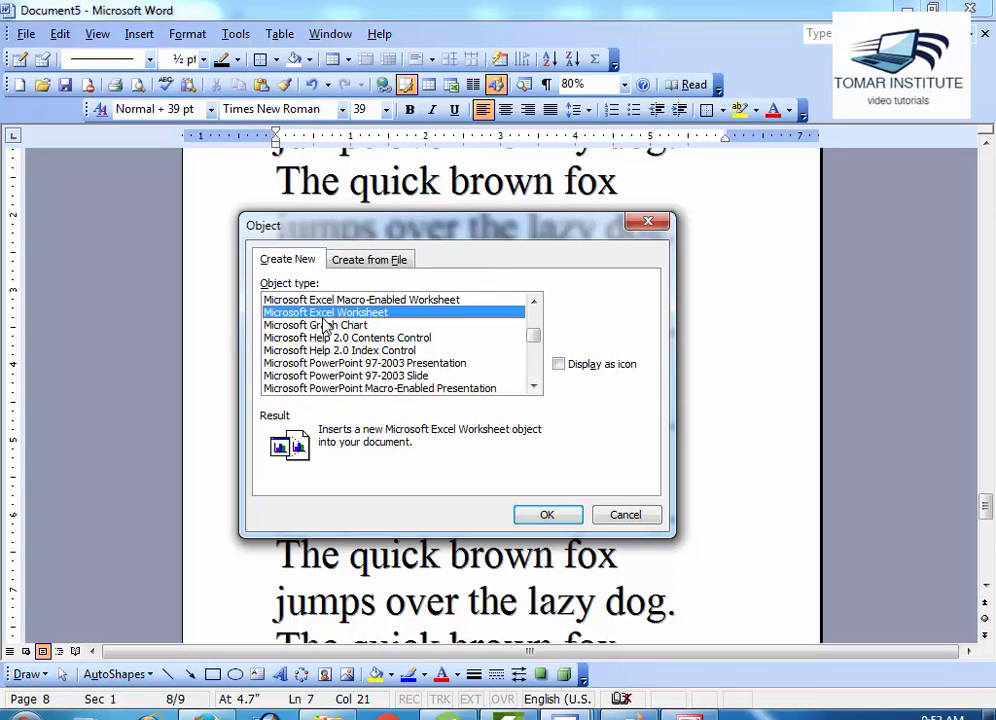
click(562, 516)
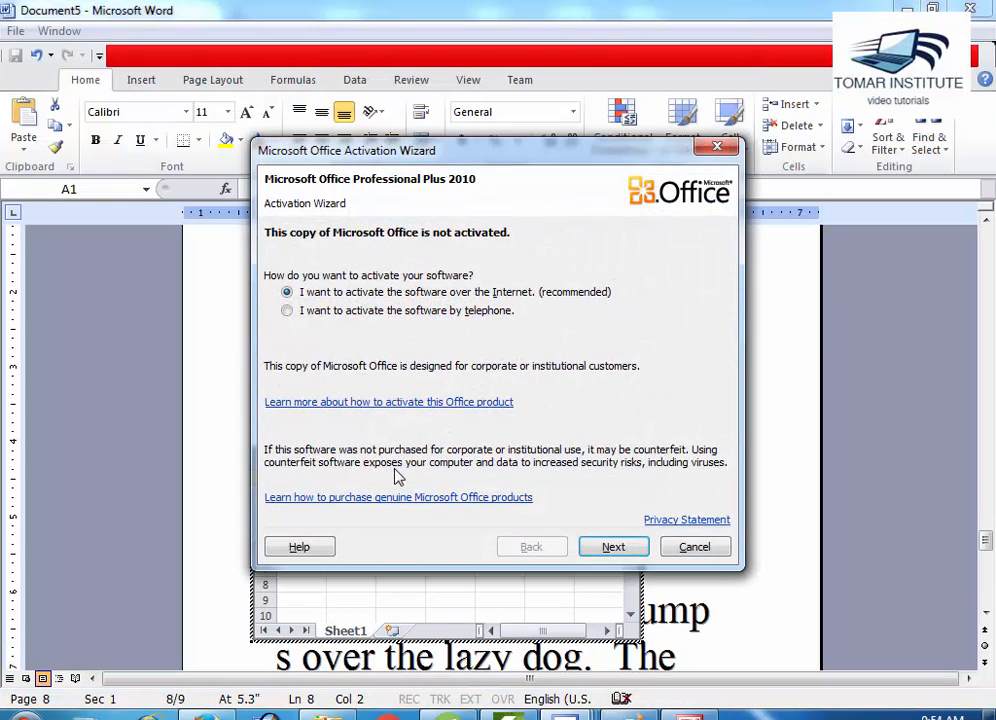
click(693, 547)
- Look through the rows of the embedded worksheet and return to the document text
scroll(609, 552, down, 2)
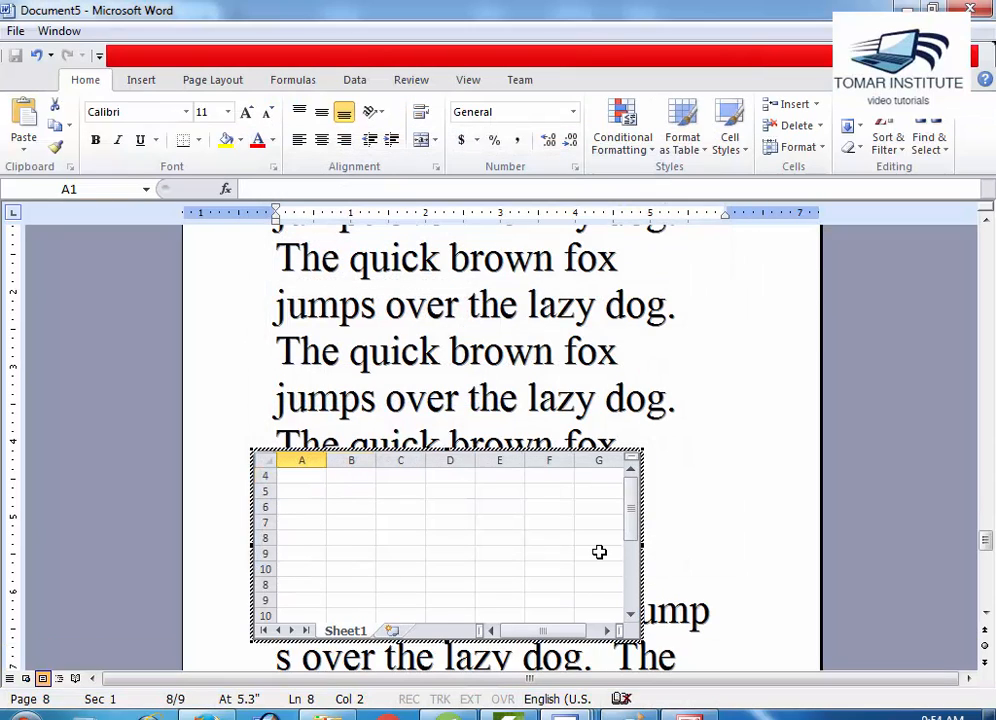
click(343, 492)
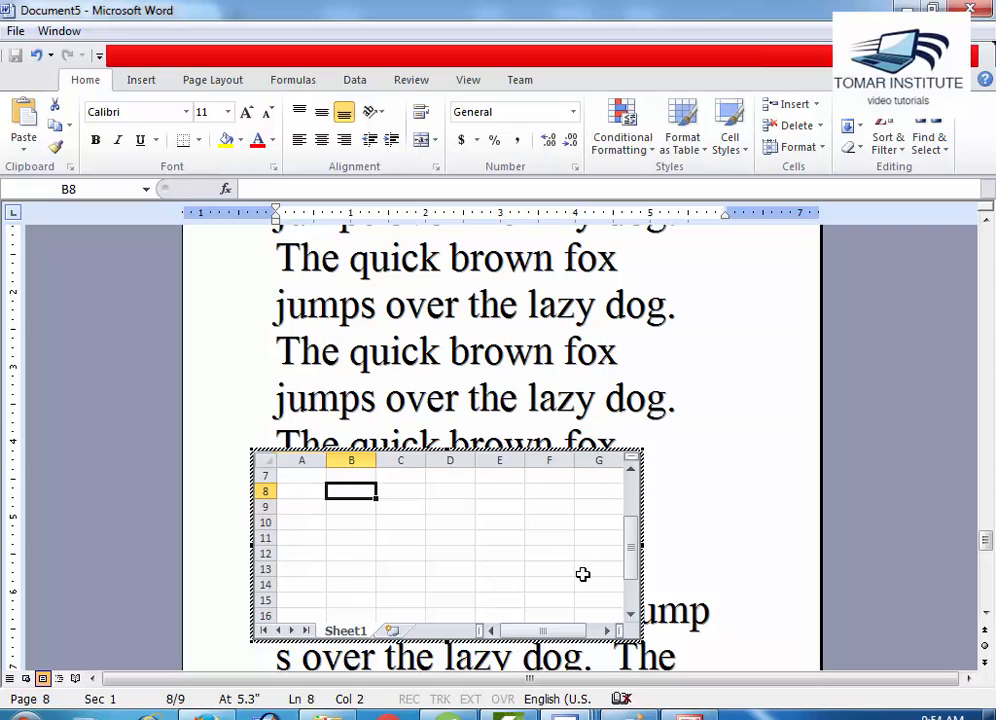
scroll(584, 577, down, 3)
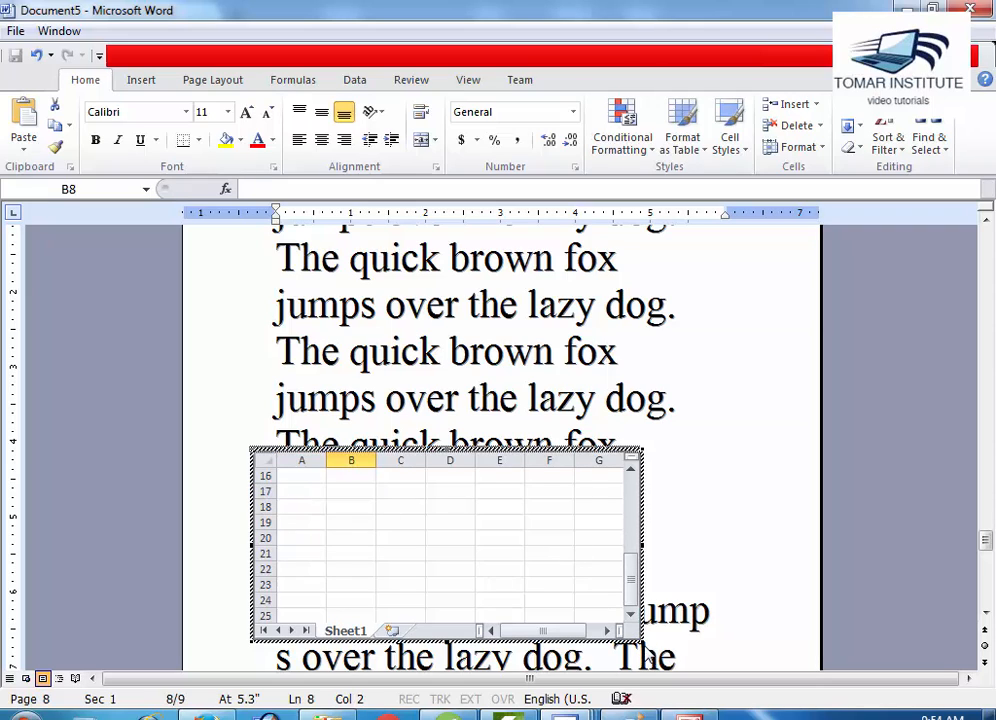
click(683, 558)
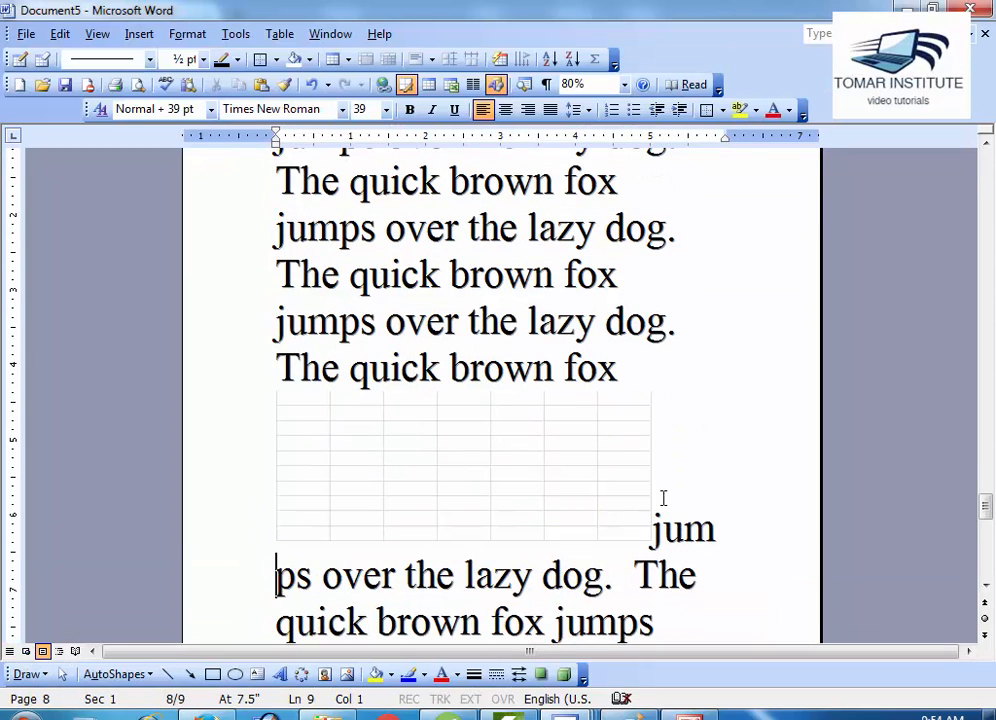
- Reopen the embedded Excel worksheet for editing inside the document
click(486, 491)
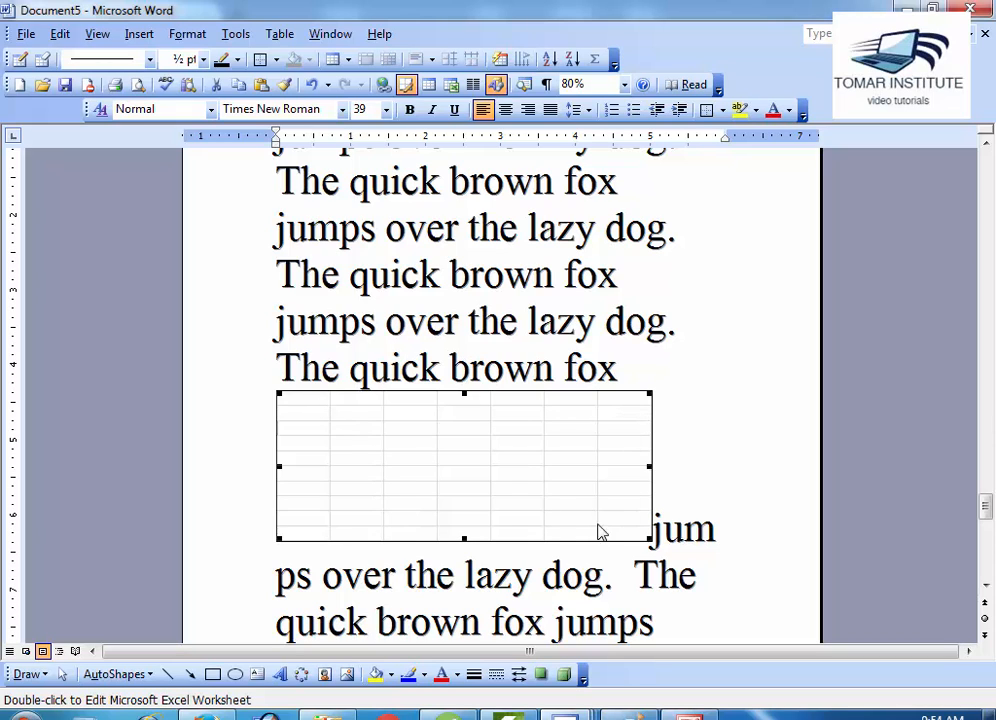
double_click(479, 484)
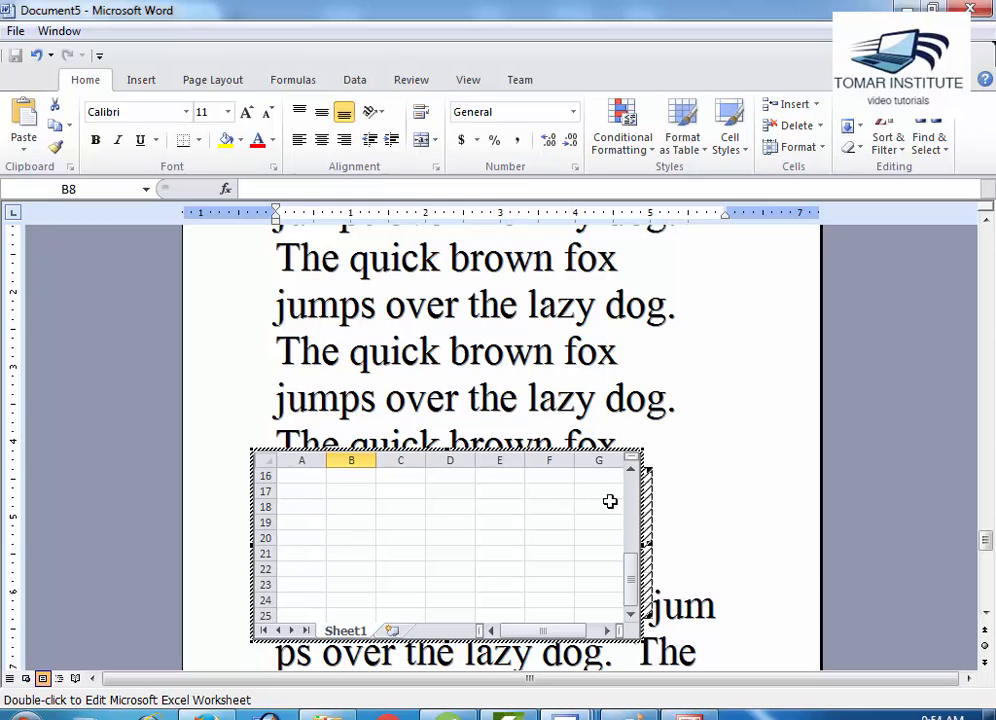
click(360, 492)
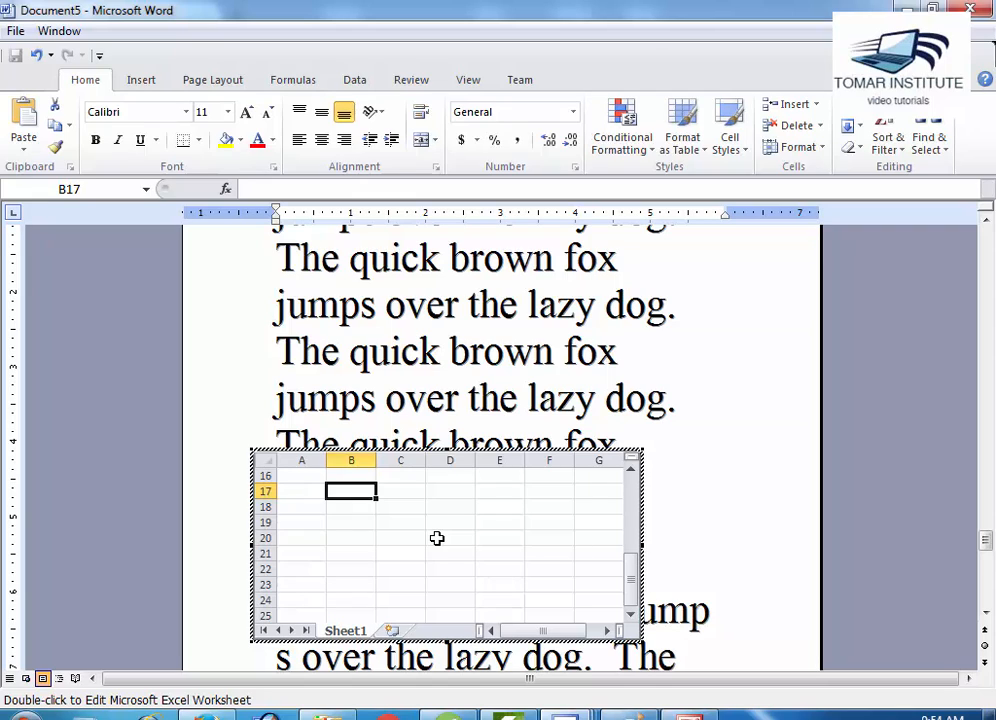
scroll(437, 538, down, 1)
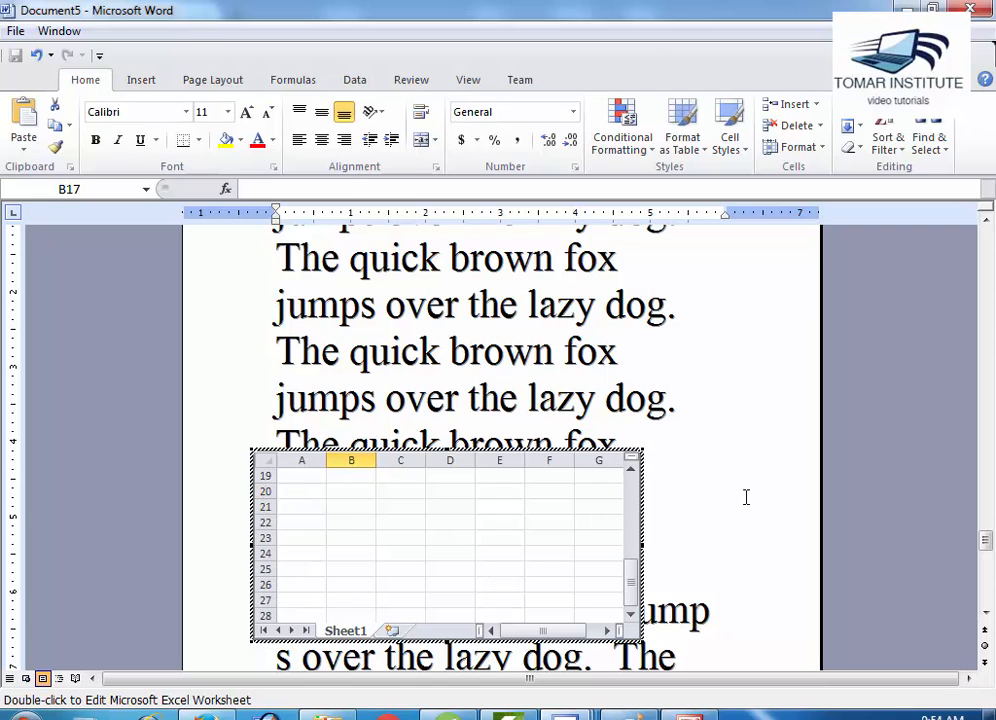
- Enter the column headings Name in cell B21 and Course in cell C21 of the embedded worksheet
click(985, 614)
click(985, 614)
click(985, 616)
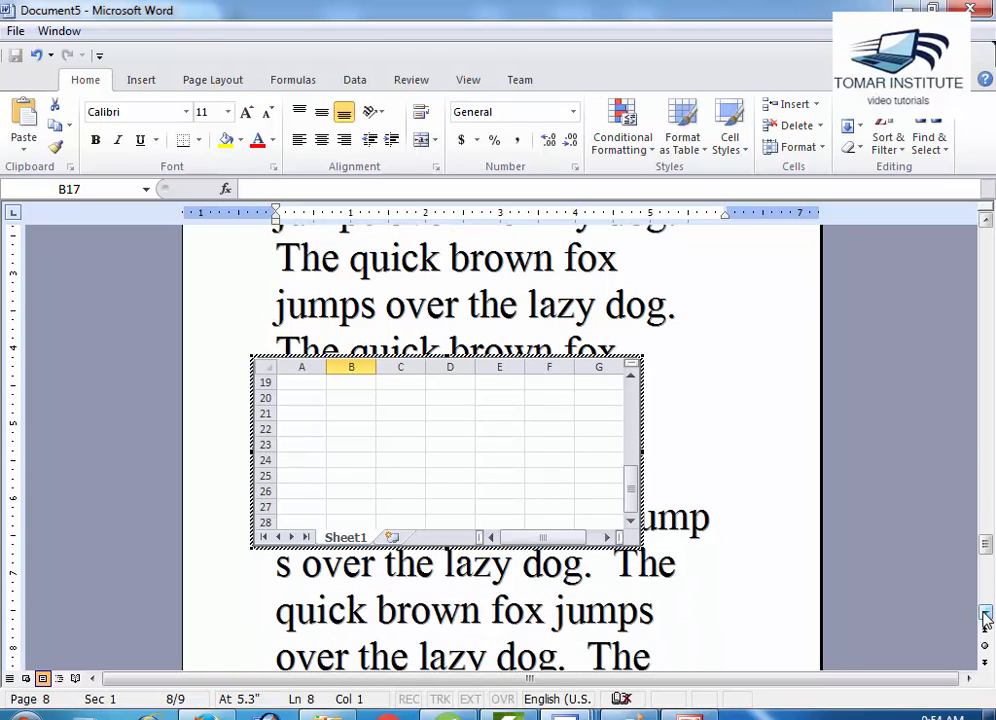
double_click(360, 412)
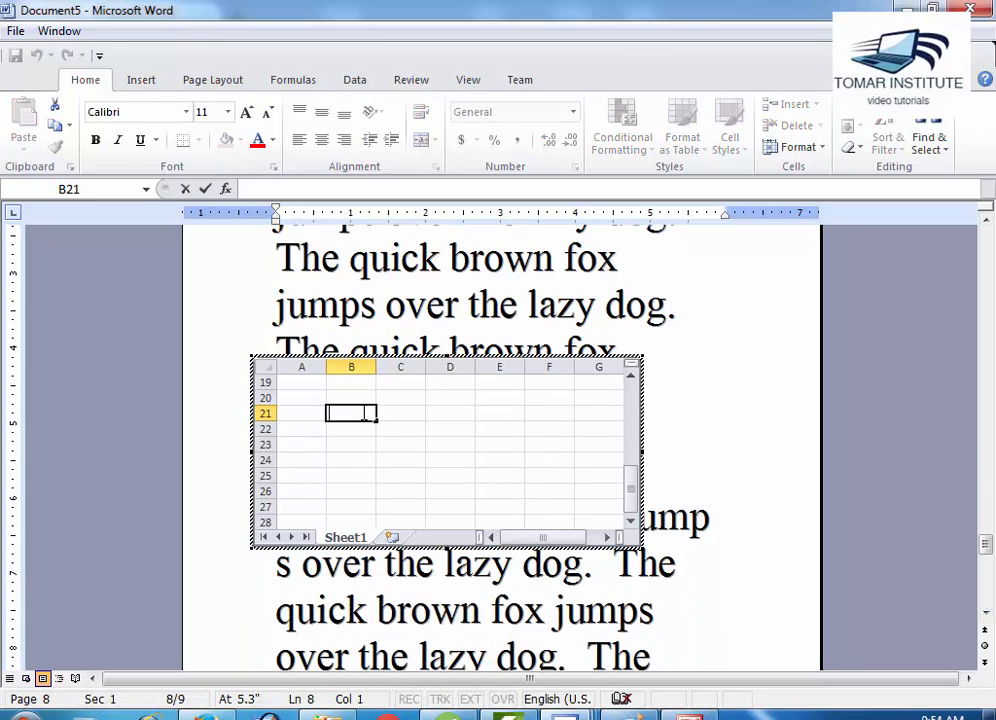
text(Name)
key(Tab)
text(C)
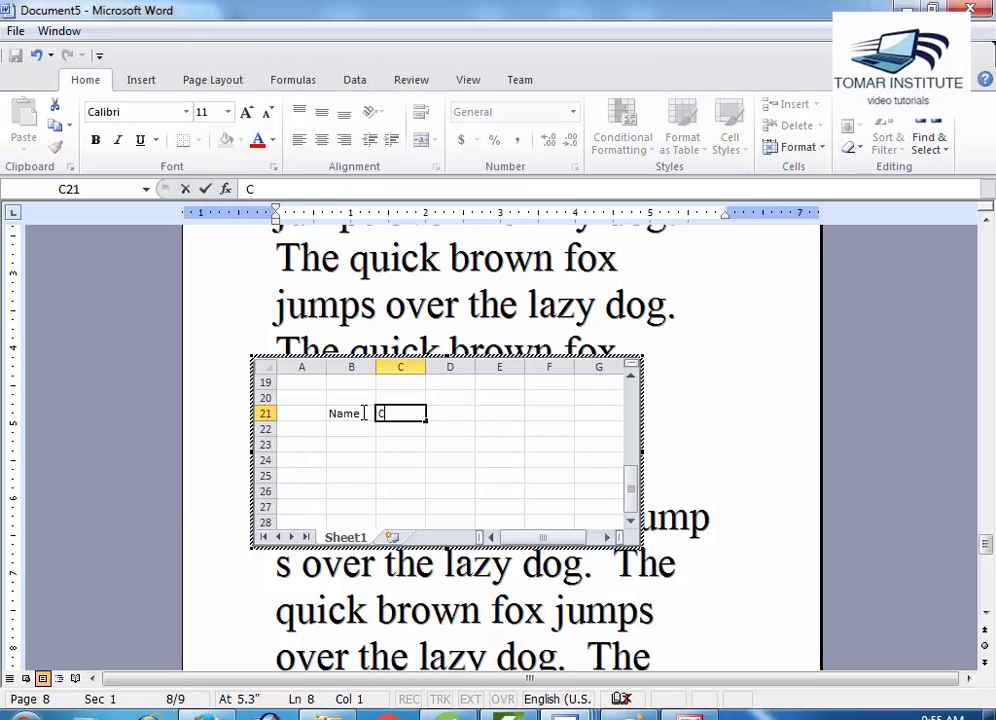
text(ourse)
key(Tab)
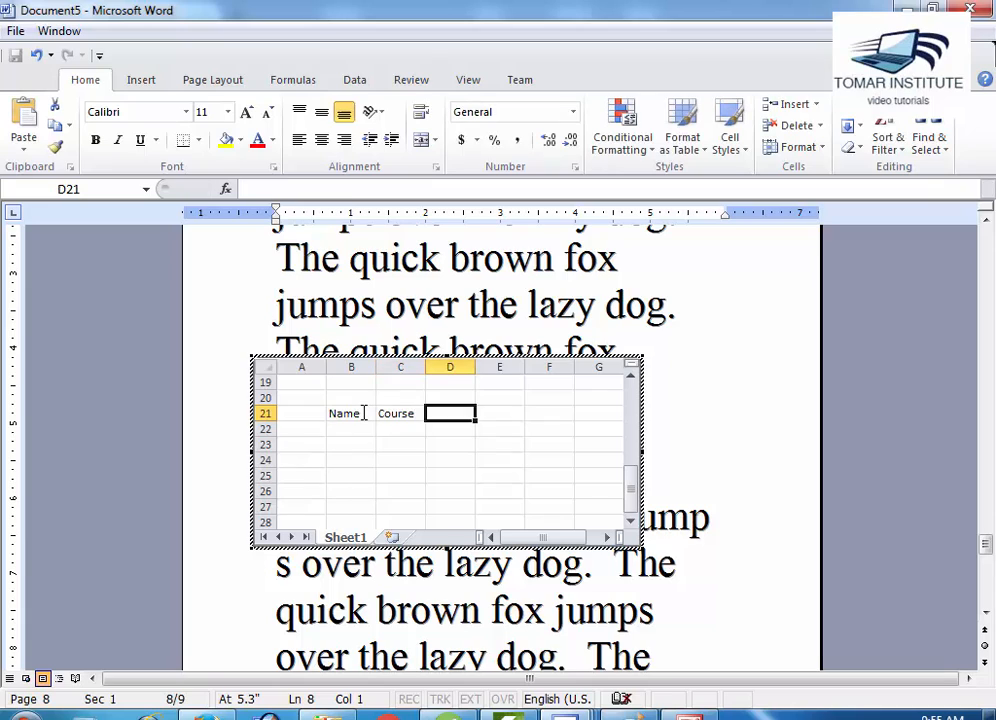
- Fill B22 and B23 with two people's first names and enter the courses DCA in C22 and PGDCA in C23
click(355, 425)
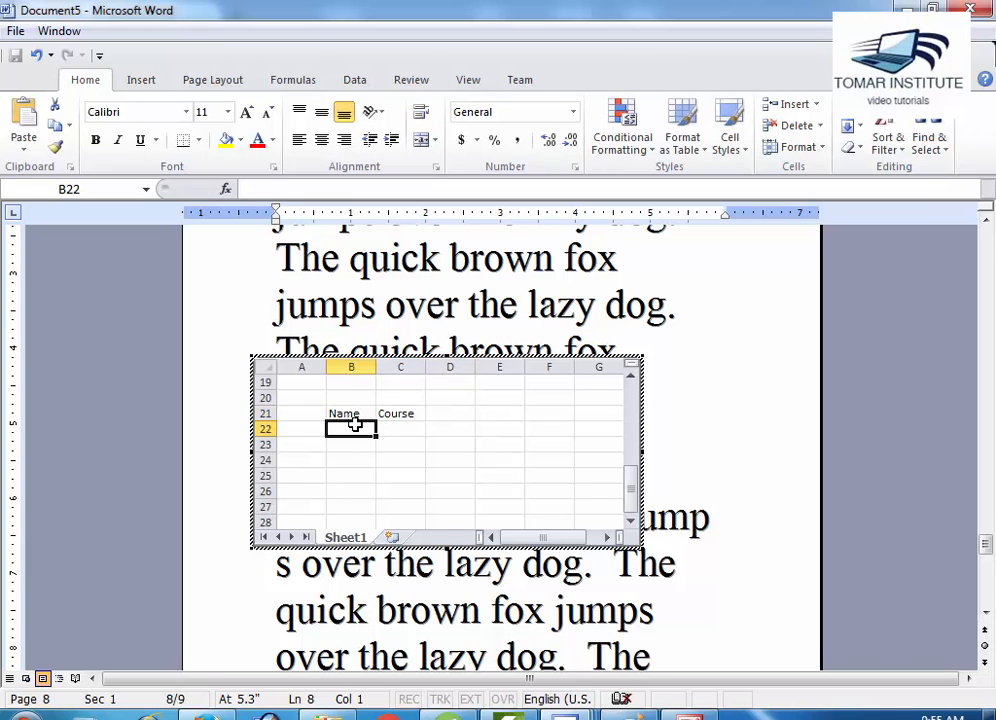
text(Raj)
key(Tab)
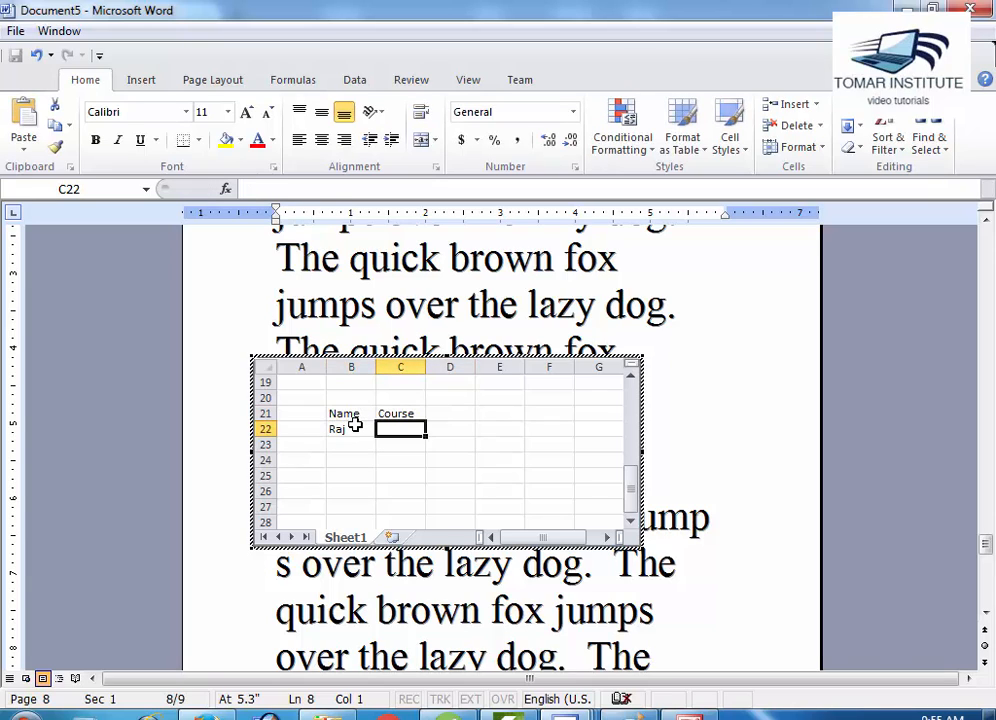
text(DCA)
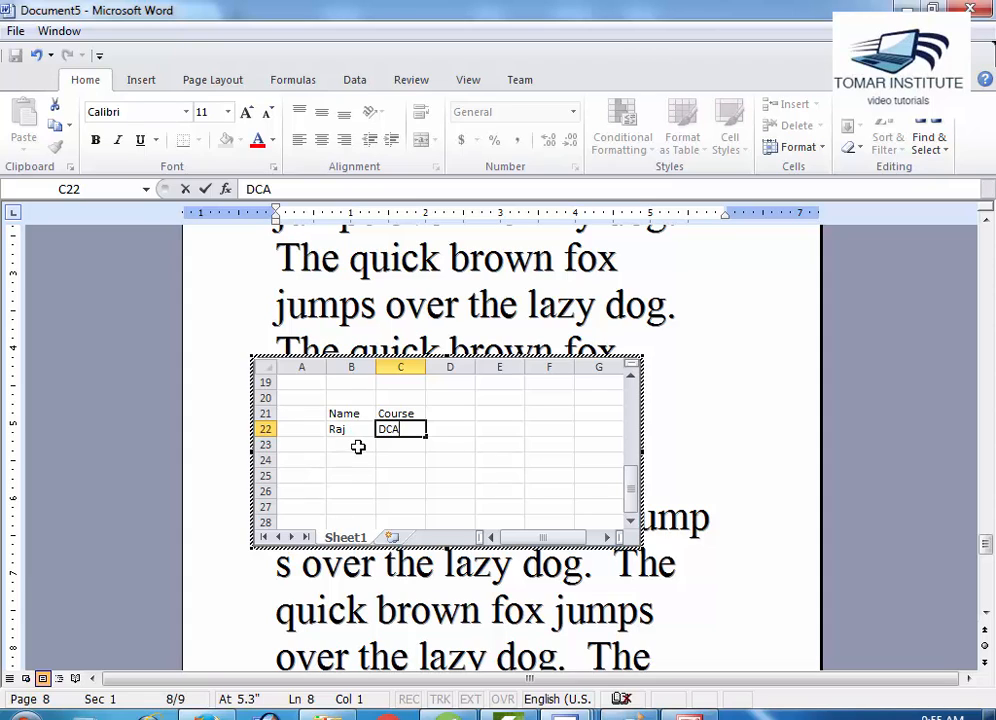
click(357, 444)
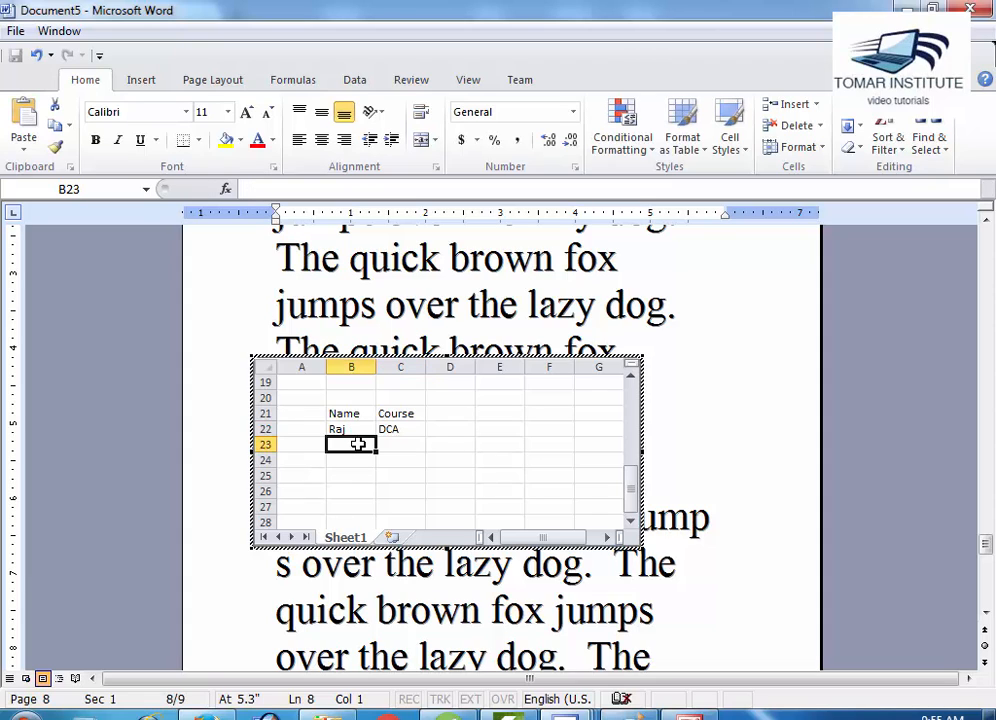
text(Ramesh)
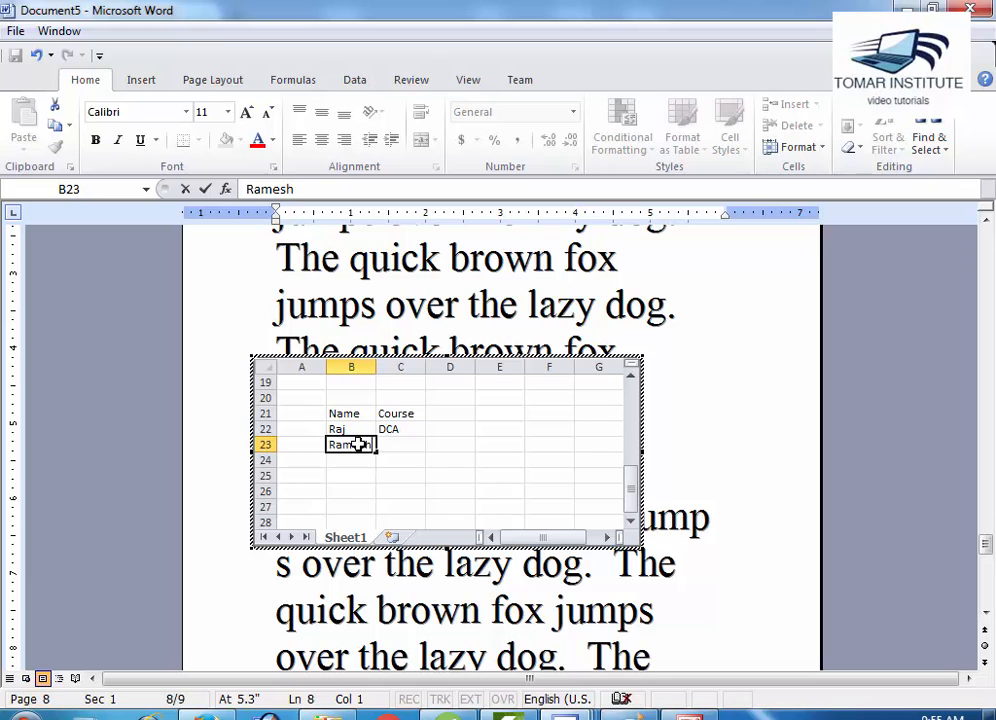
key(Tab)
text(PGDCA)
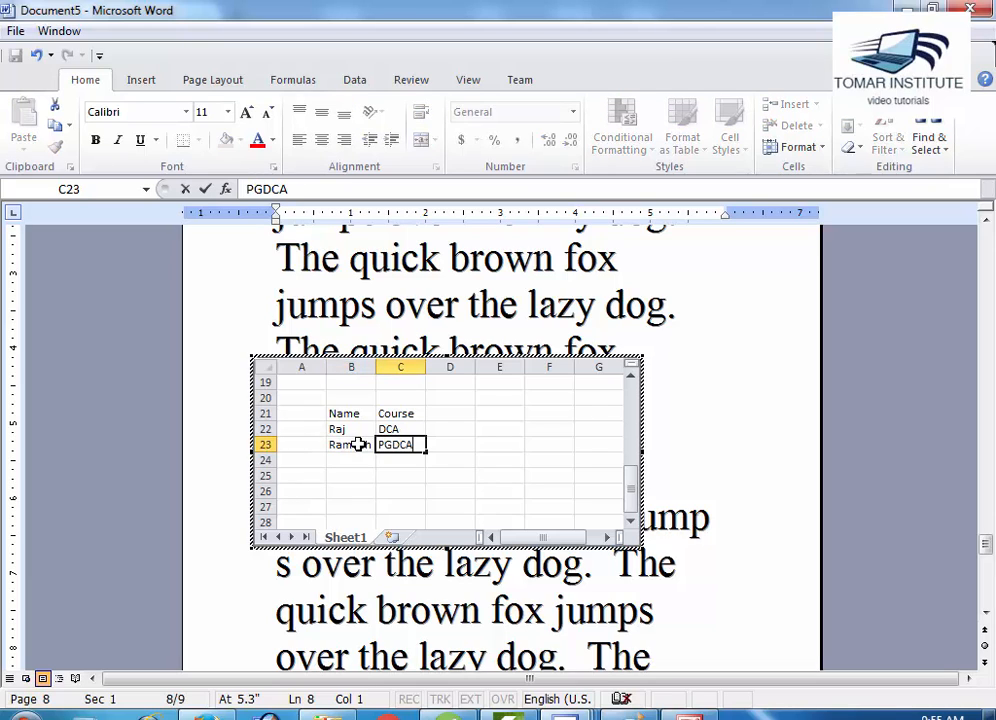
- Give the heading cells B21:C21 a yellow fill and make their text bold
drag(340, 413, 395, 412)
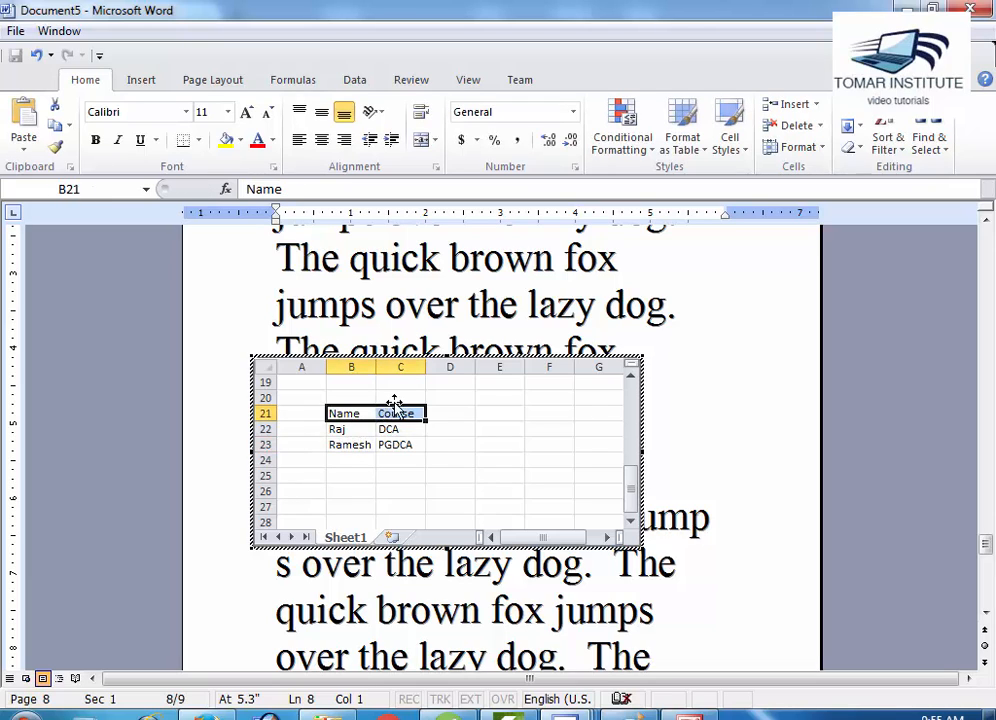
click(226, 140)
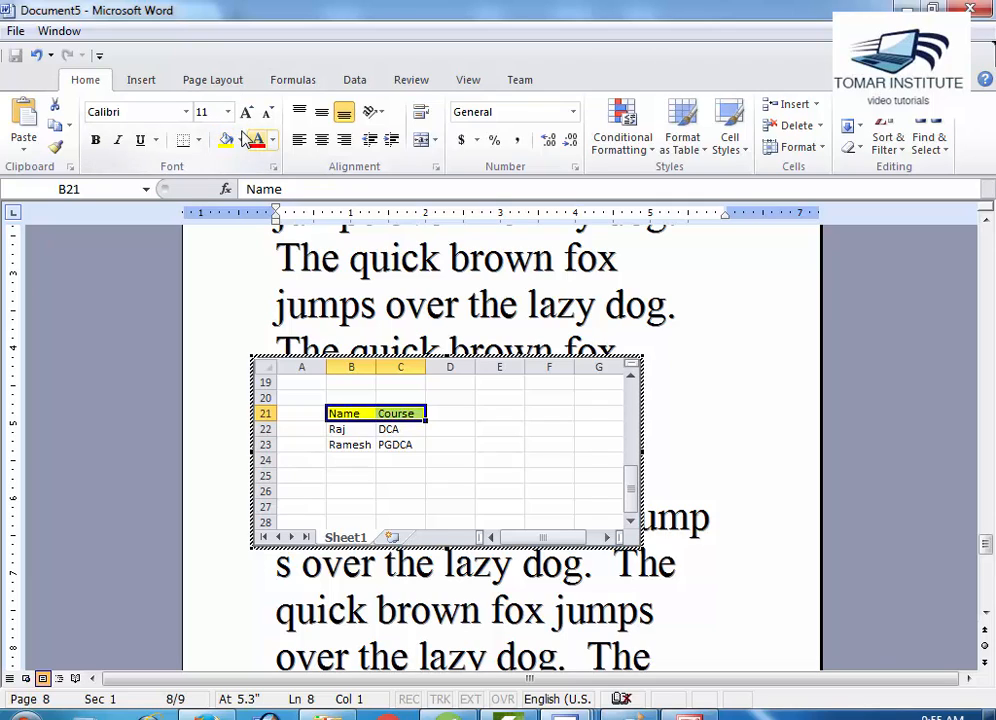
click(96, 141)
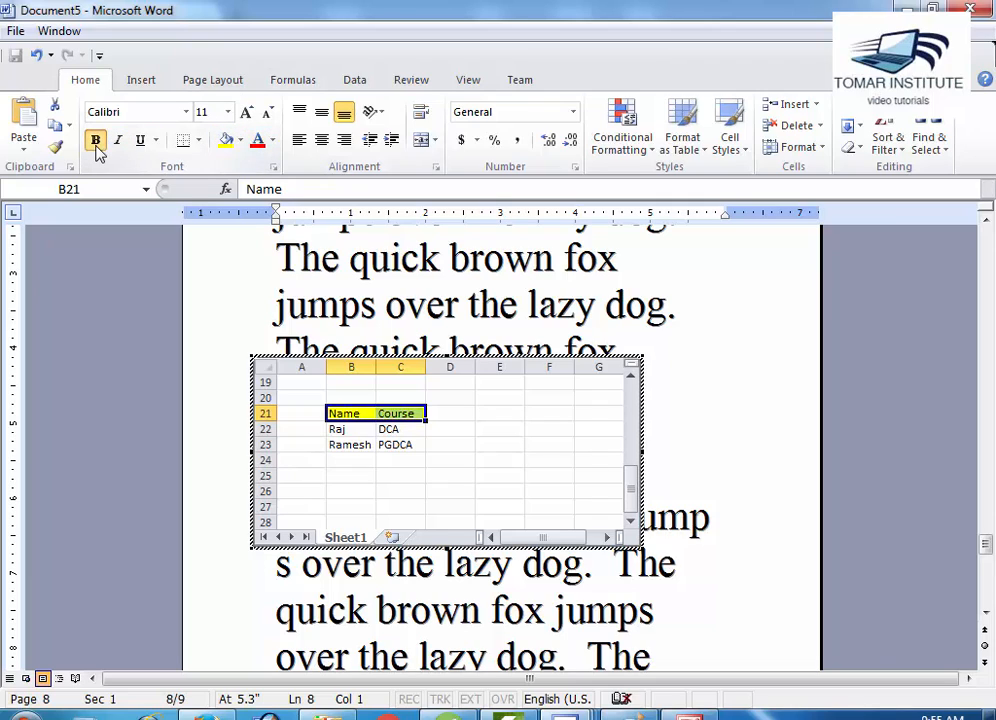
- Format cells B22:C25 with a yellow fill and bold red text
click(333, 429)
drag(333, 429, 411, 478)
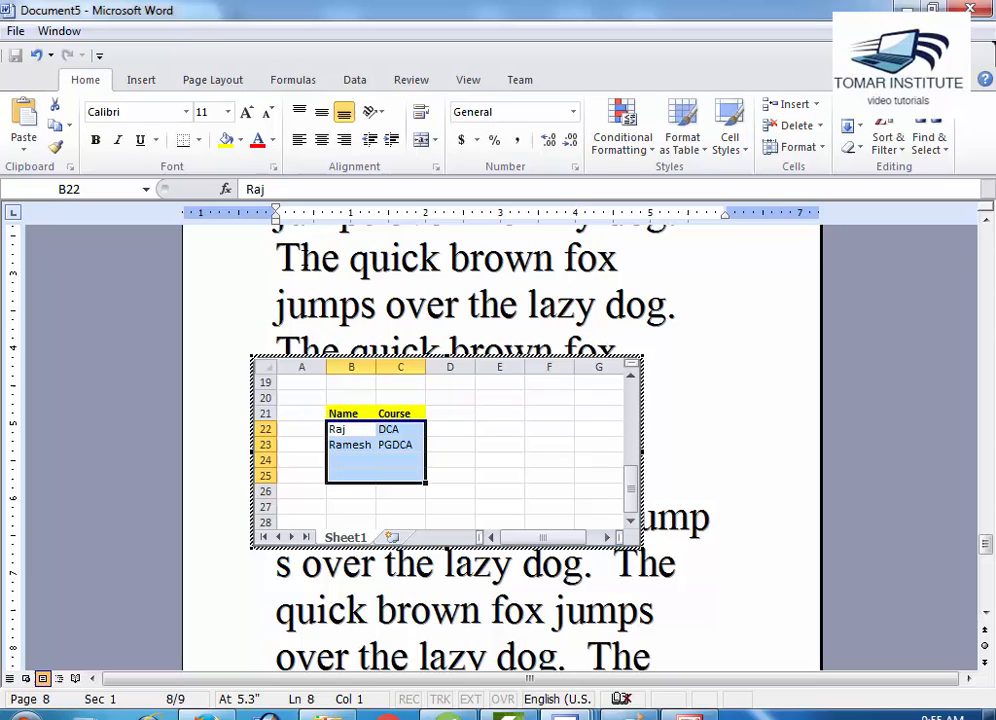
click(226, 140)
click(257, 140)
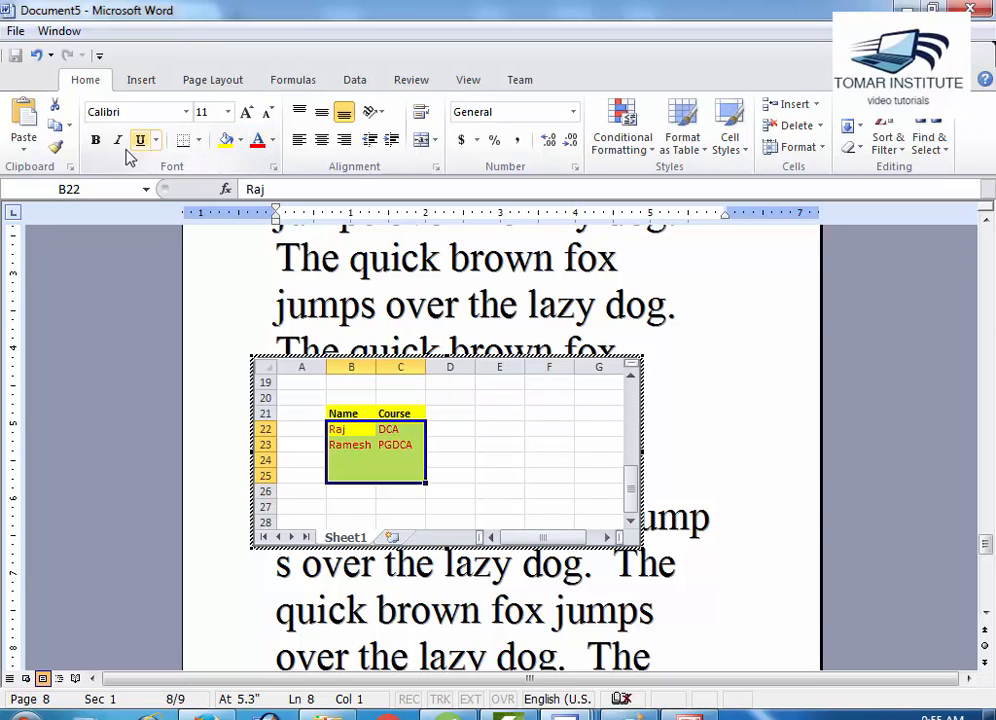
click(95, 143)
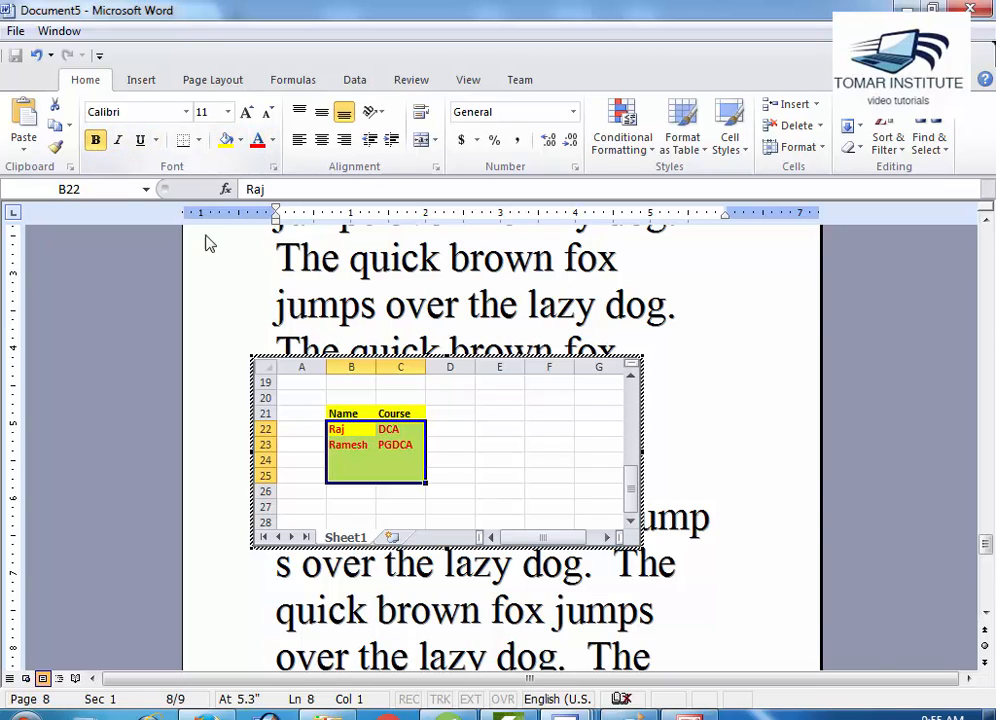
- Enter the amounts 700 in cell D22 and 800 in cell D23
click(449, 429)
text(700)
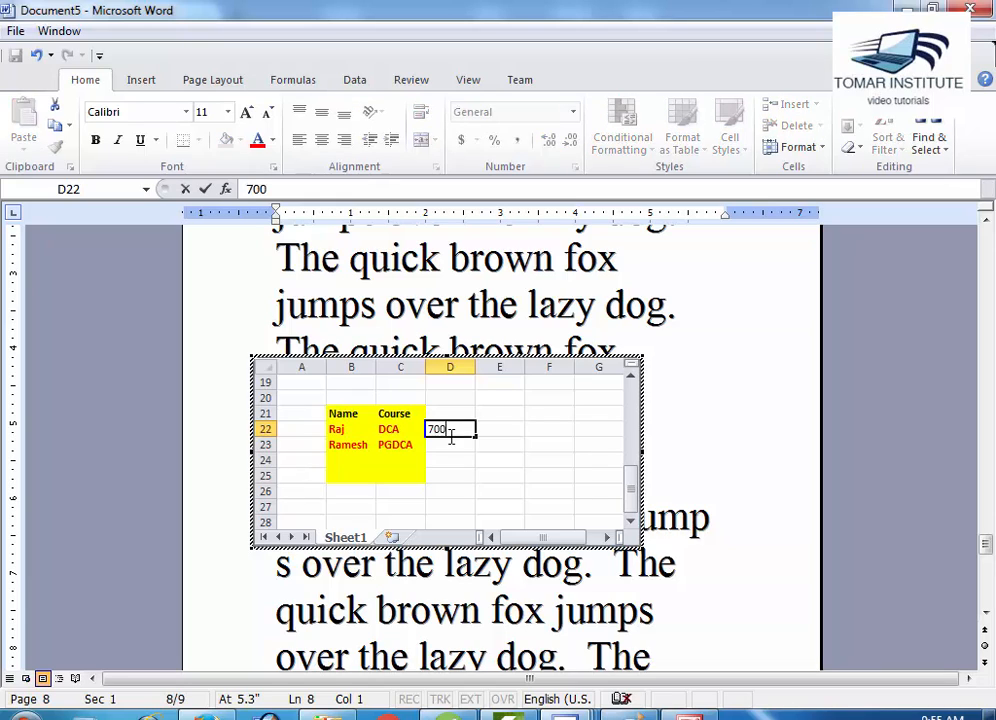
click(447, 445)
text(800)
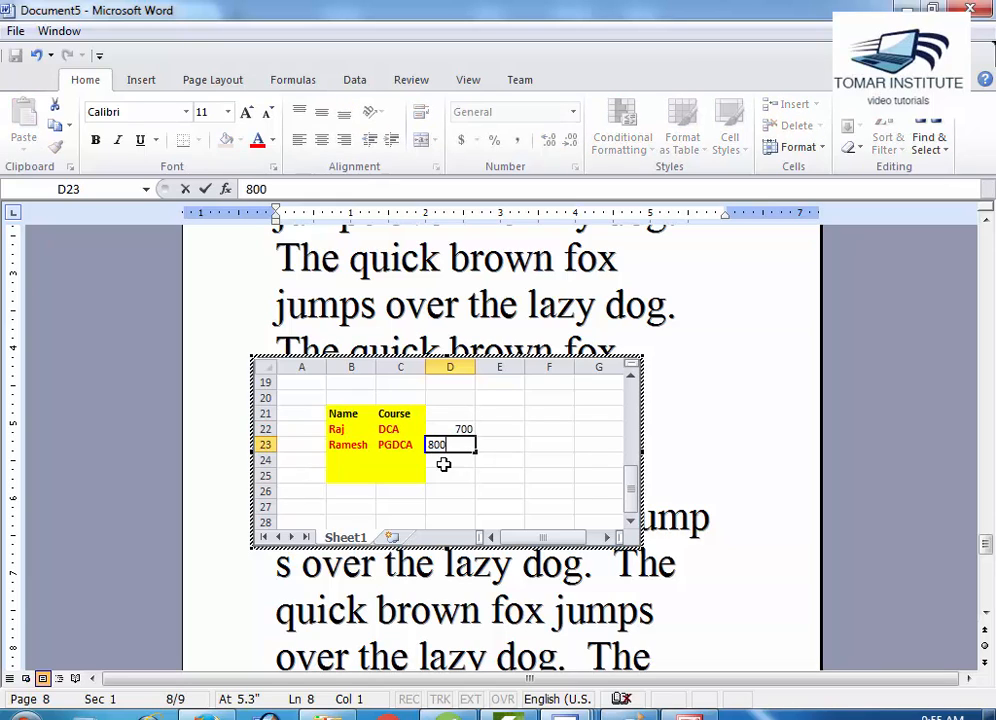
- Add the two amounts with the formula =D22+D23 in cell D24 and return to the document text
click(443, 463)
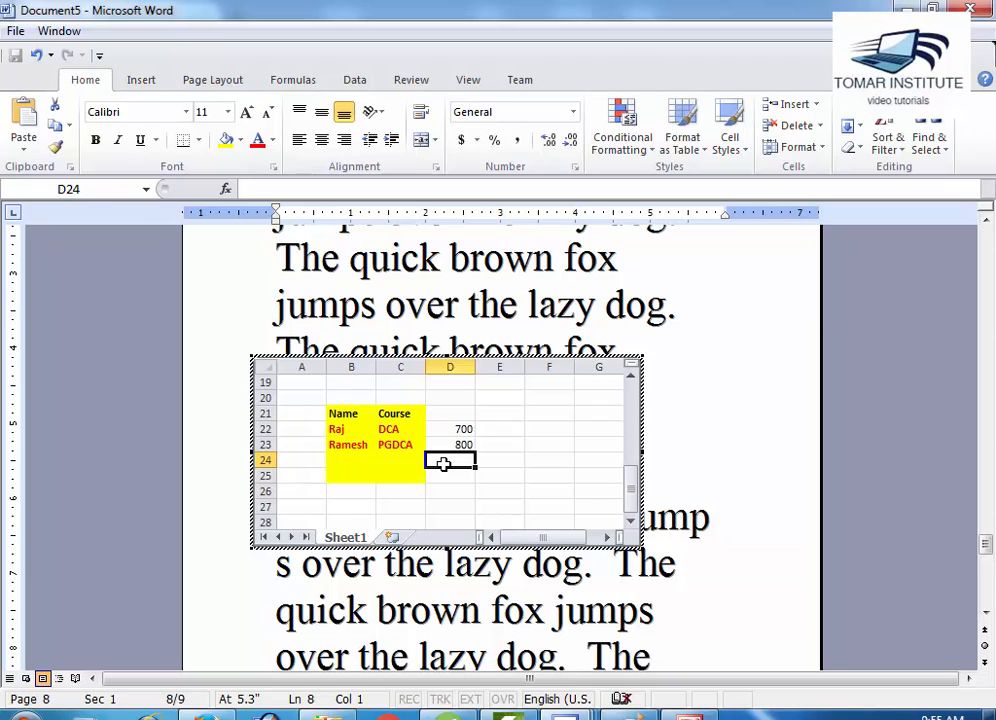
text(=)
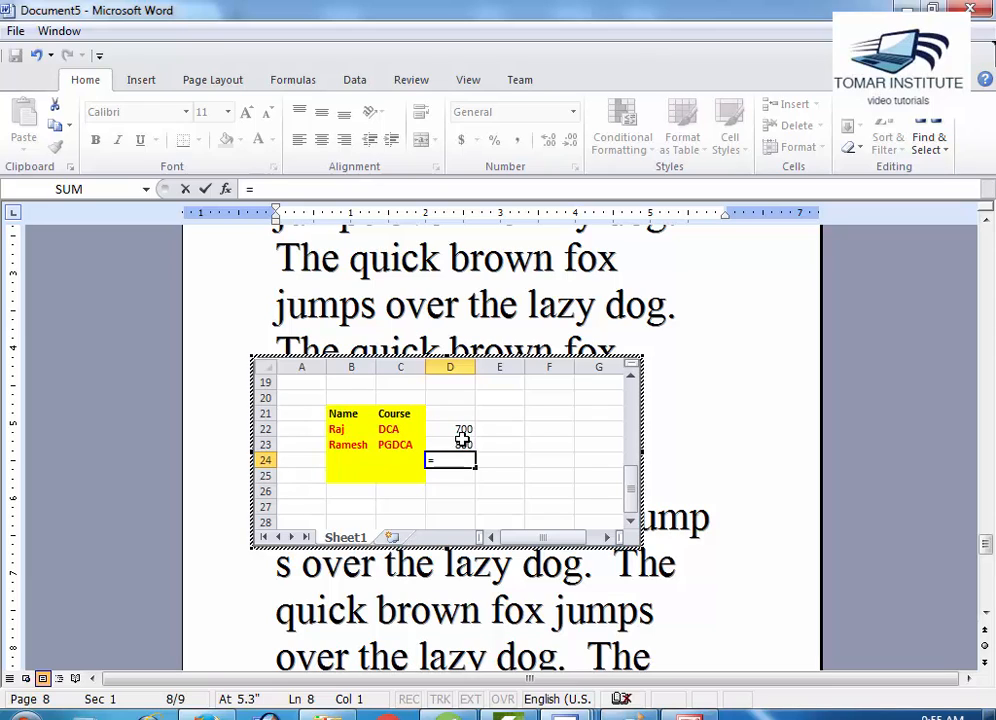
click(462, 429)
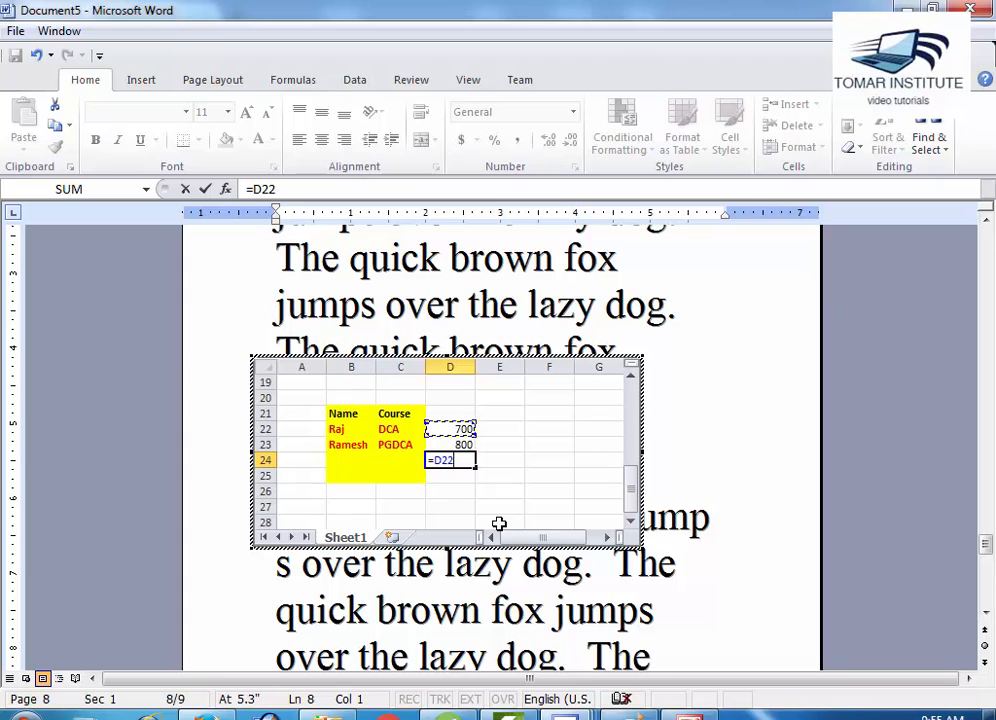
text(+)
click(455, 447)
key(Return)
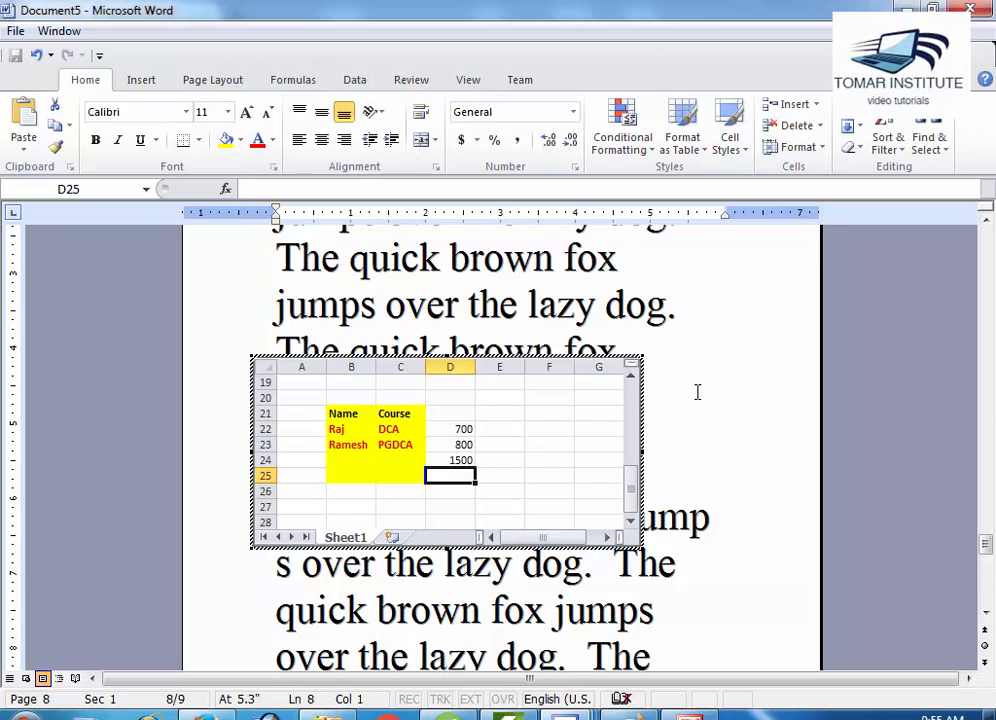
click(663, 451)
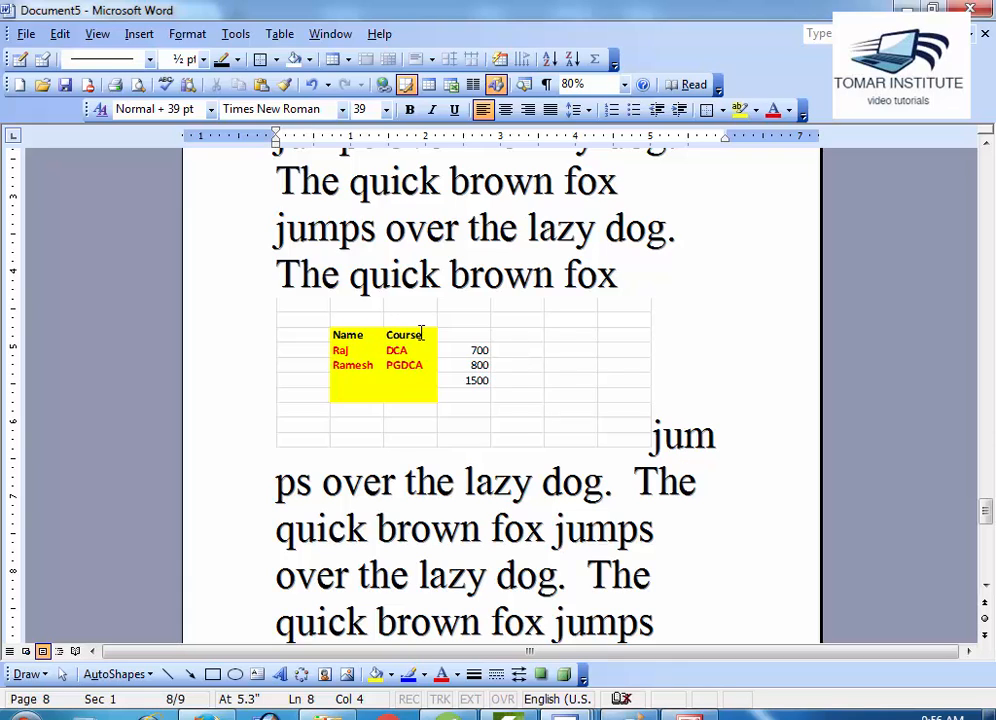
- Insert a new Bitmap Image object on the empty line below the last paragraph of the document
scroll(477, 482, down, 10)
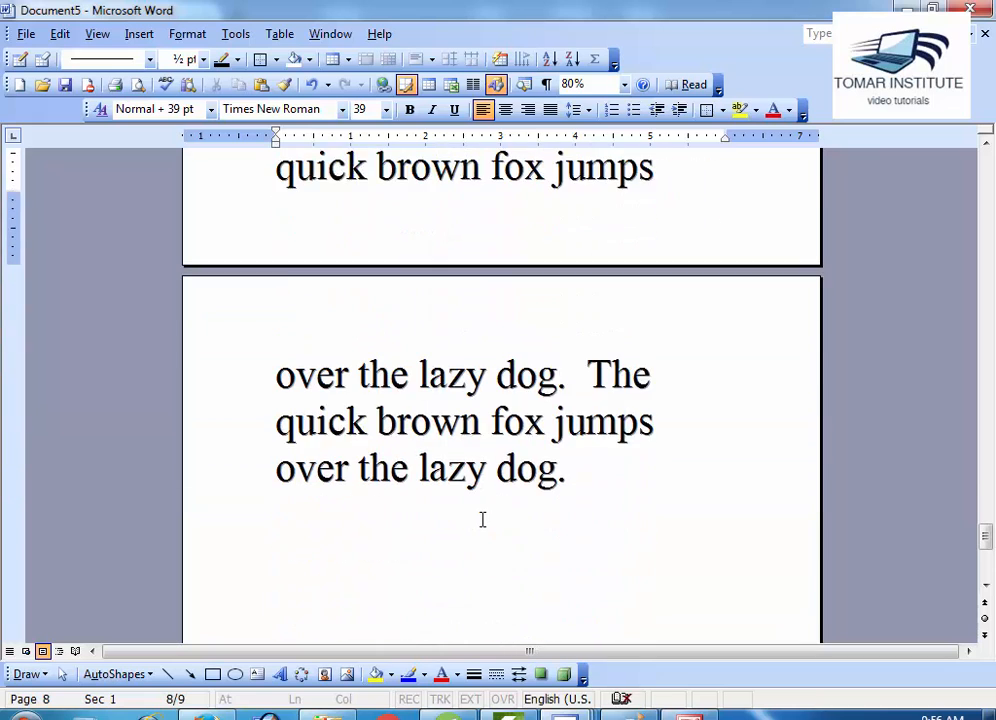
click(333, 471)
click(139, 34)
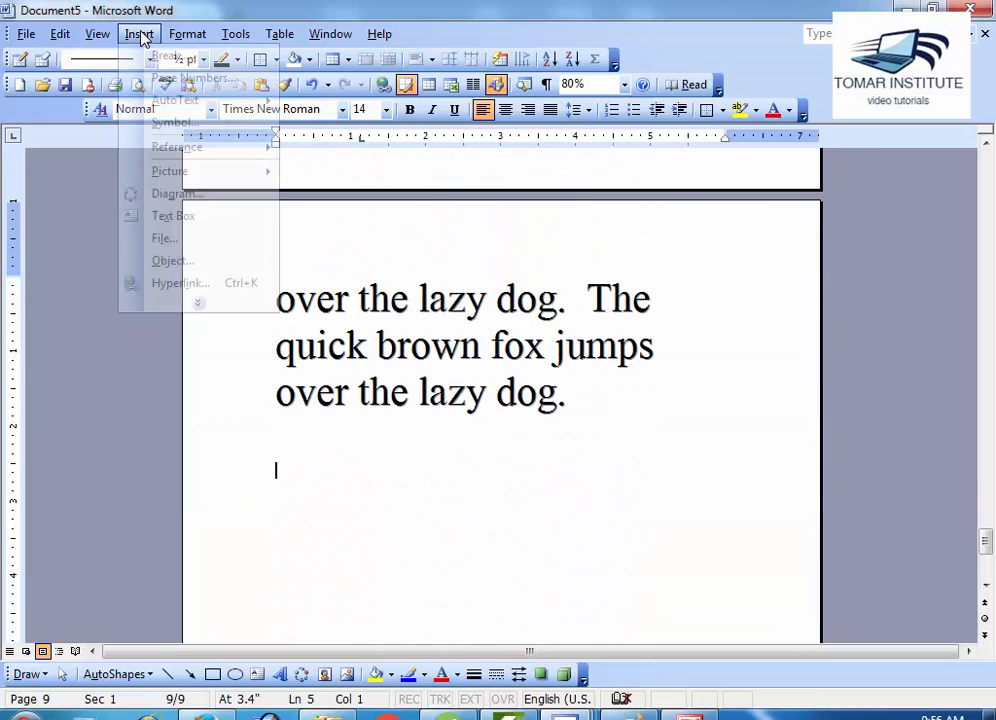
click(185, 261)
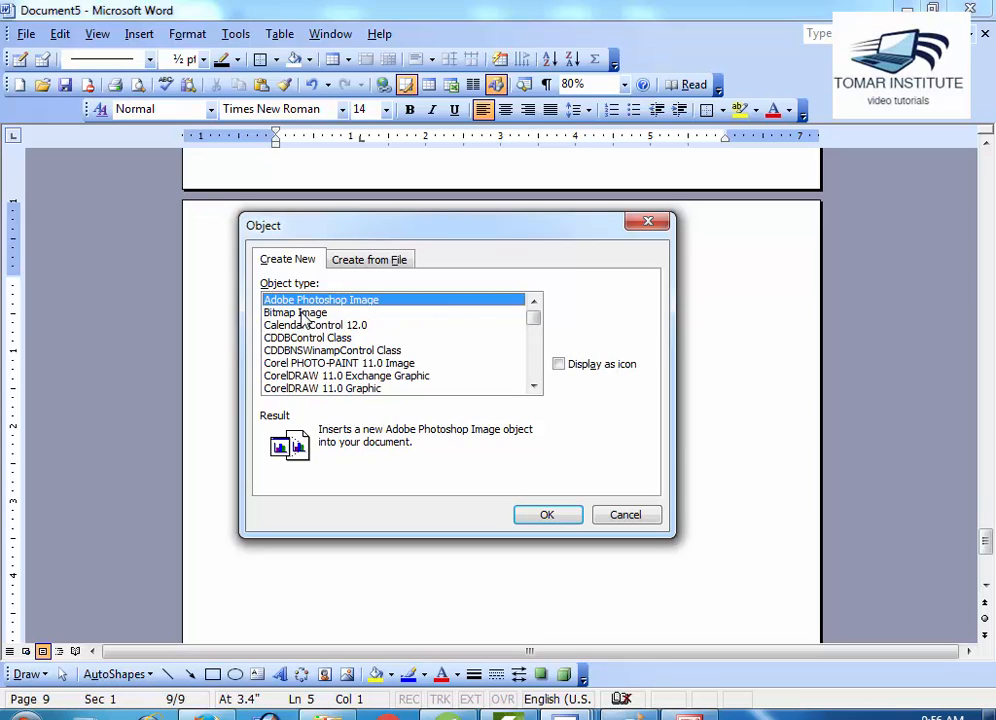
click(300, 313)
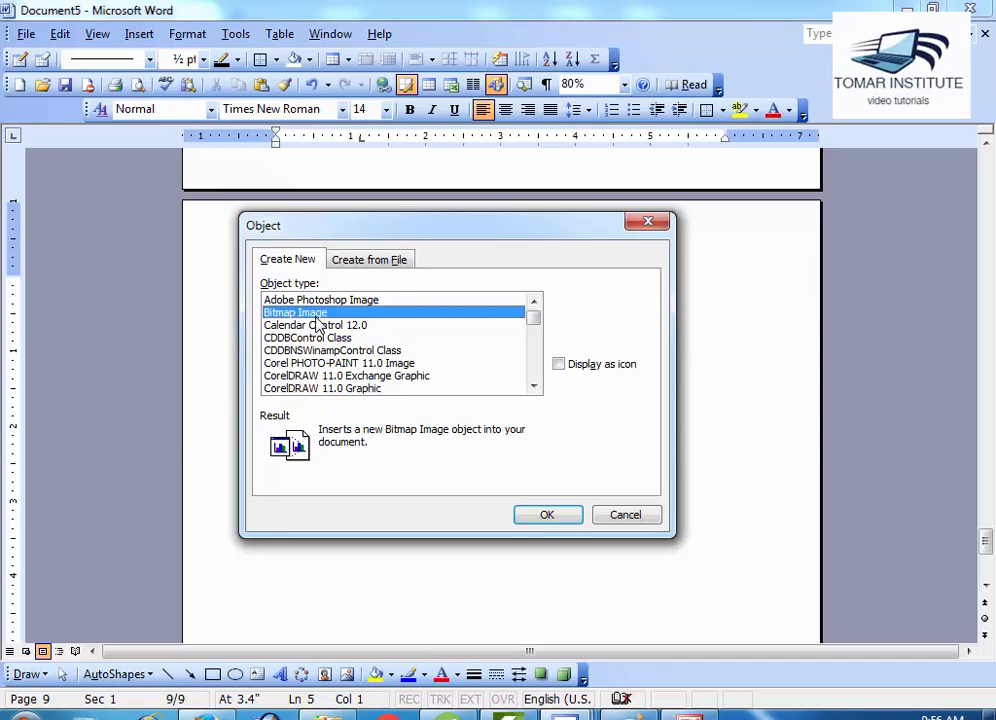
click(538, 516)
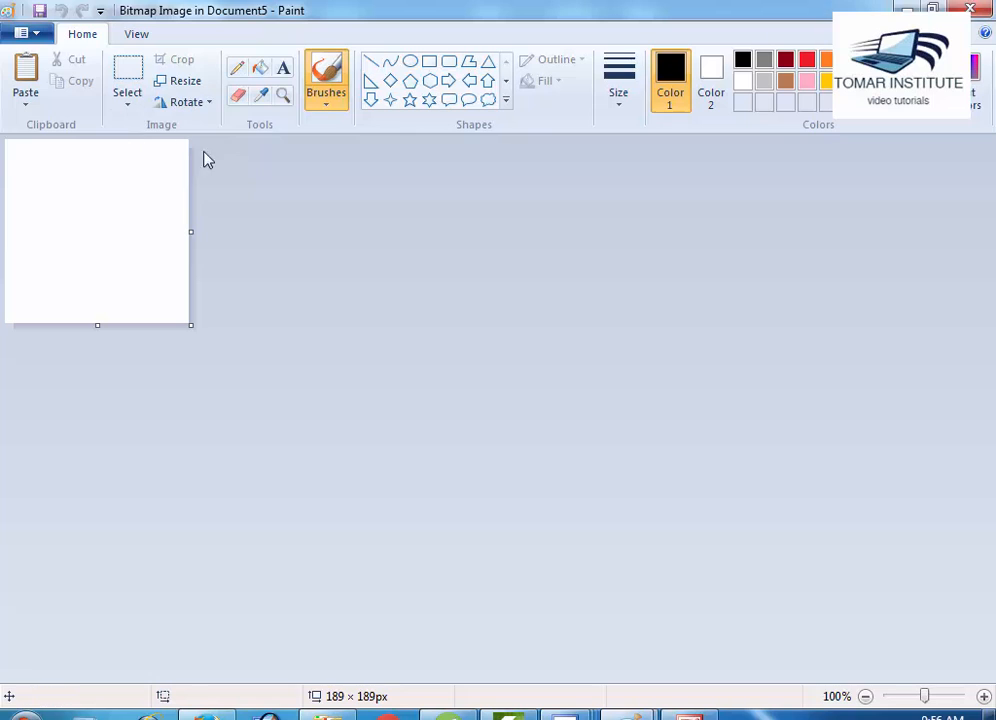
- Draw a six-point star about 145 × 151 px on the canvas and fill it with red
click(429, 100)
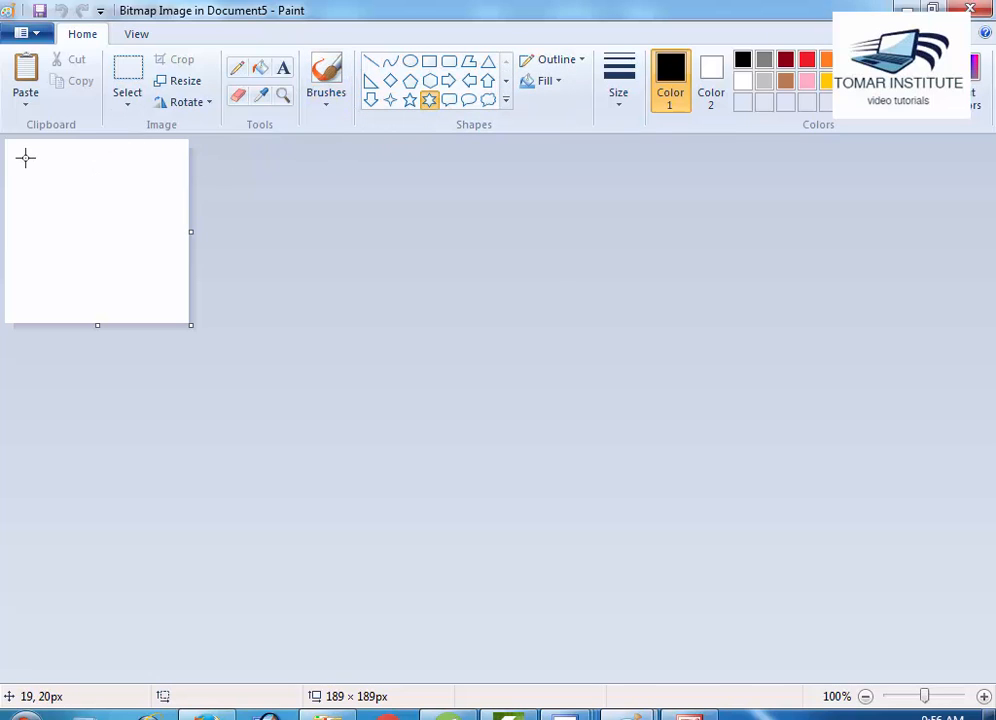
mouse_move(24, 158)
mouse_down()
mouse_move(120, 289)
mouse_move(166, 304)
mouse_up()
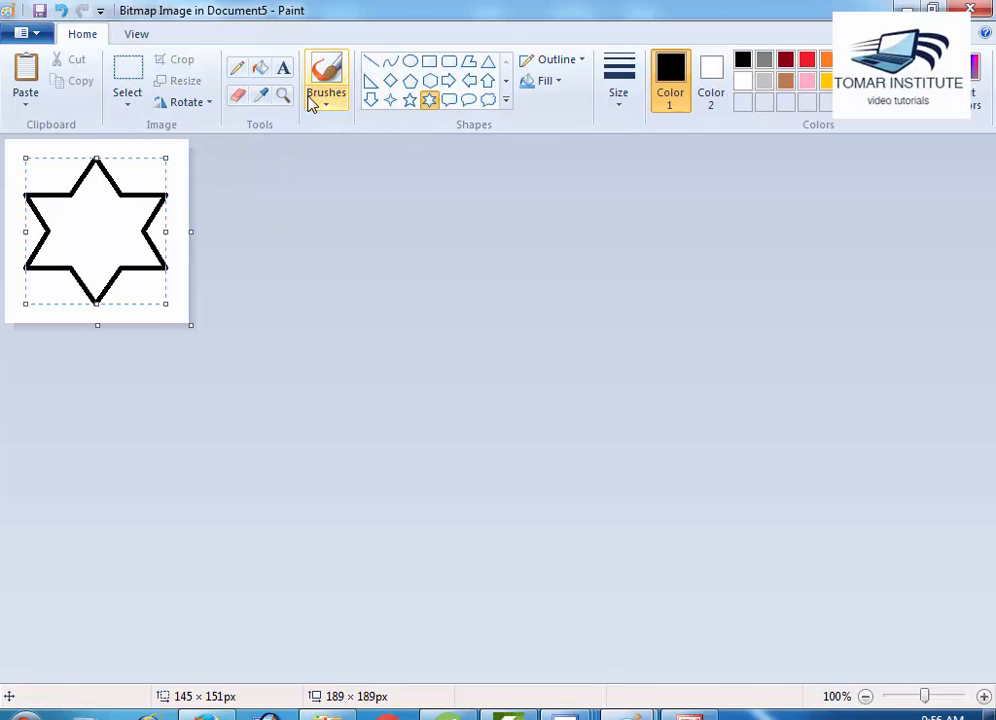
click(259, 67)
click(120, 222)
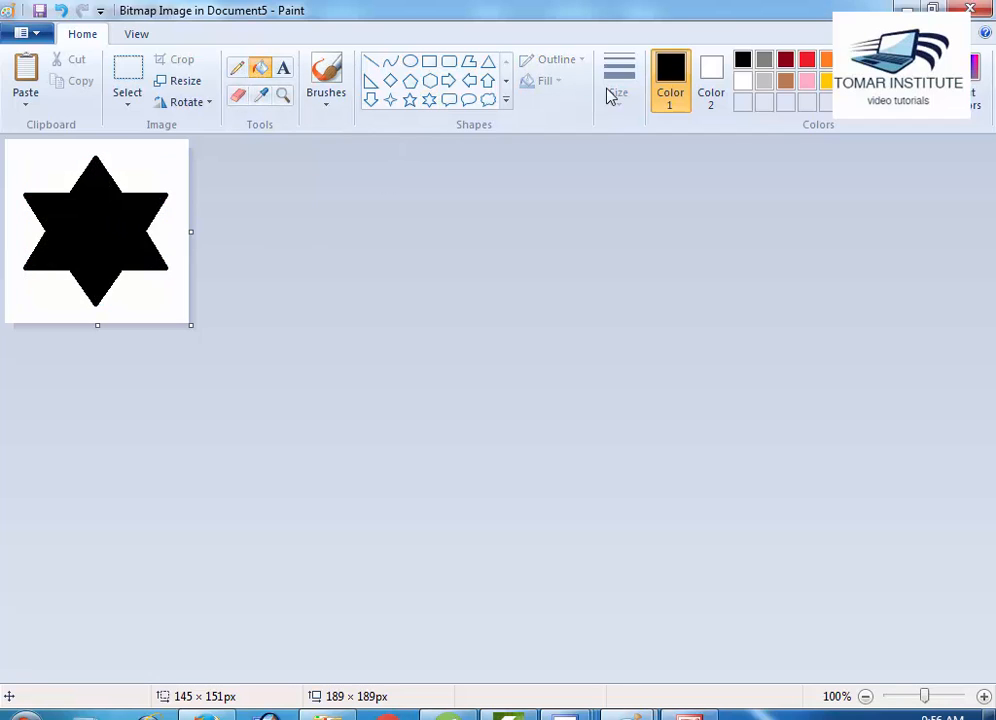
click(812, 62)
click(104, 231)
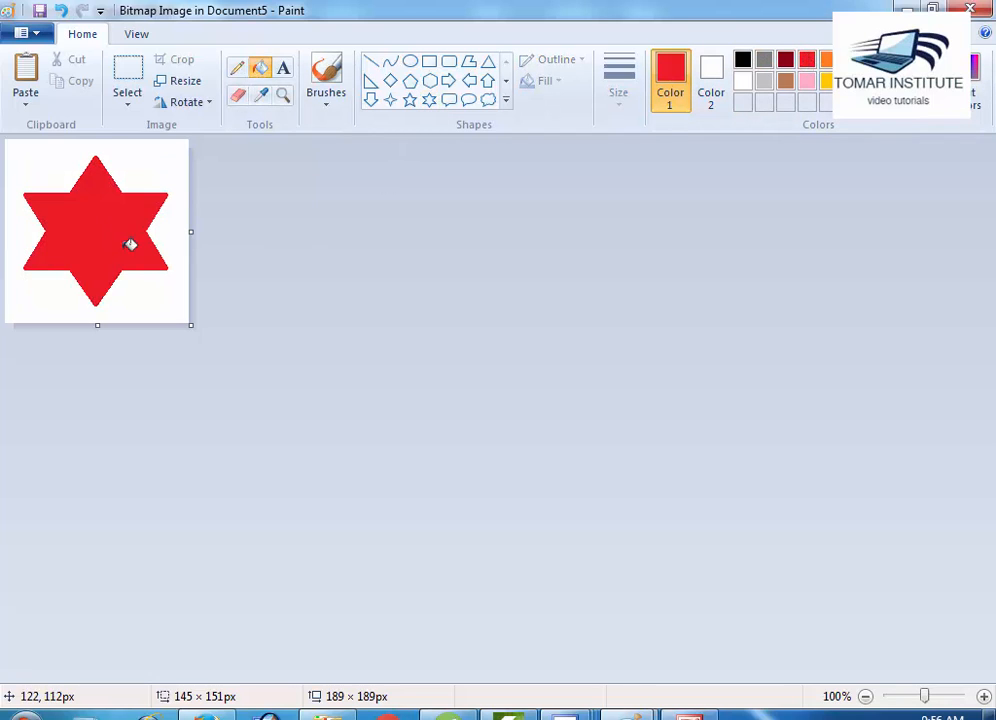
- Spray red Airbrush dots and a freehand wavy outline around the star
click(340, 108)
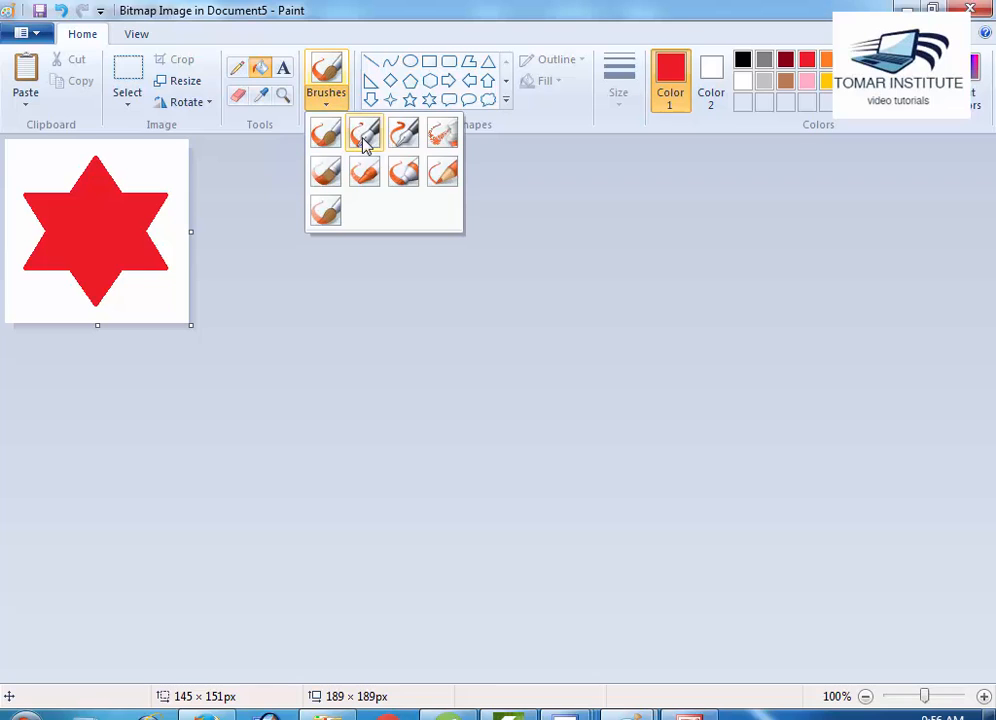
click(438, 140)
click(45, 182)
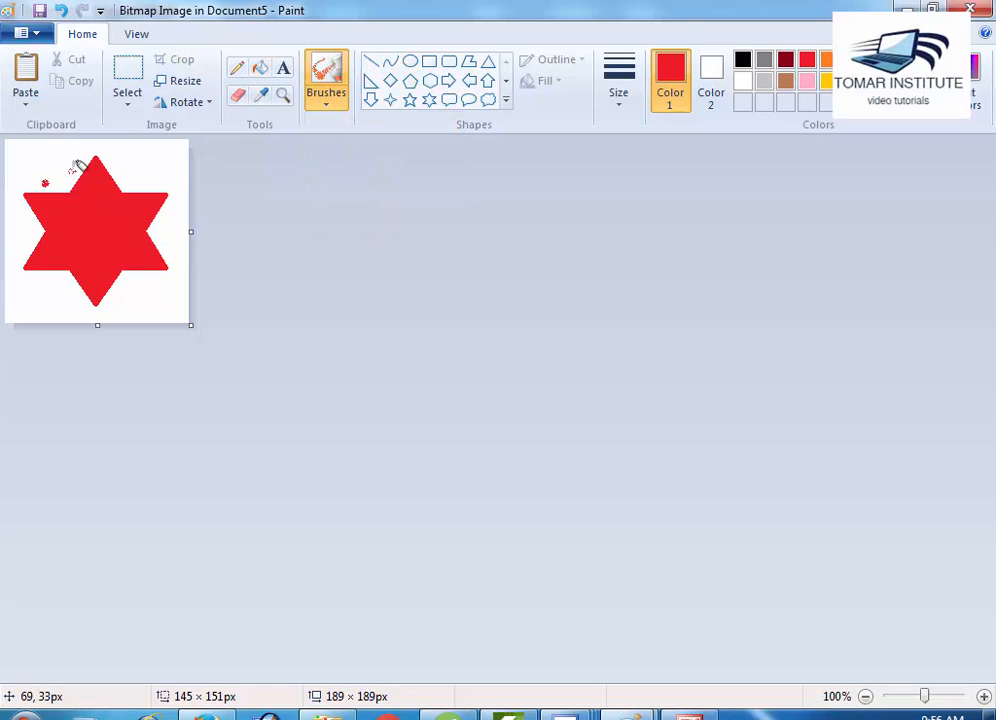
click(72, 172)
mouse_move(105, 165)
mouse_down()
mouse_move(137, 180)
mouse_move(174, 235)
mouse_move(171, 302)
mouse_move(80, 321)
mouse_move(5, 295)
mouse_move(14, 229)
mouse_move(41, 174)
mouse_move(80, 154)
mouse_move(144, 167)
mouse_up()
click(157, 170)
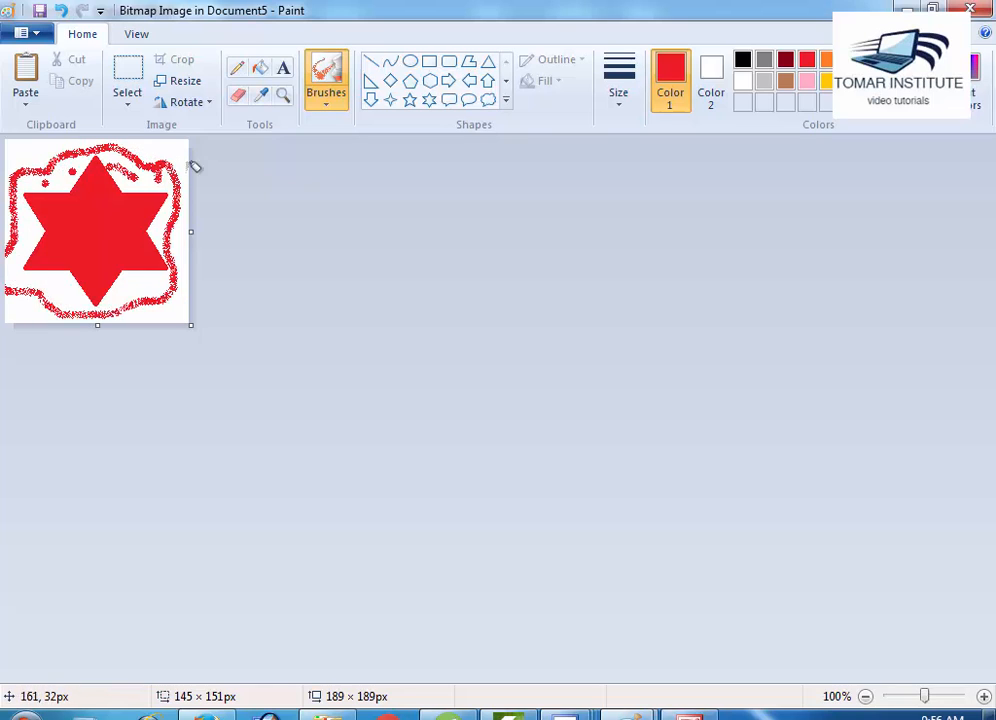
- Spray a yellow Airbrush outline around the star, then exit Paint and return to the Word document
click(826, 81)
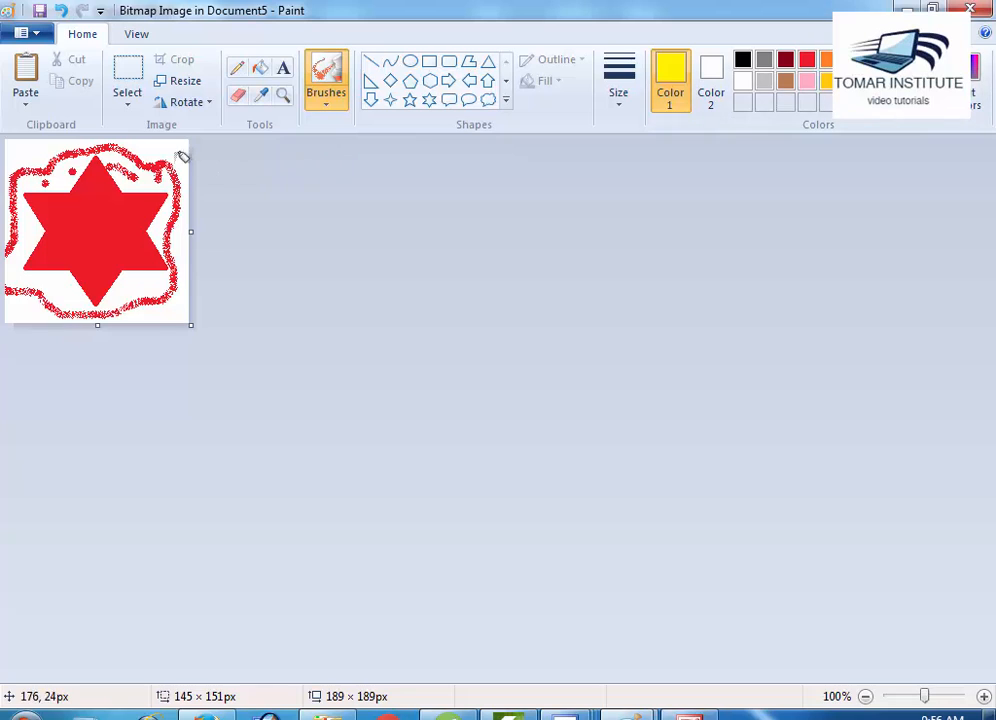
mouse_move(149, 185)
mouse_down()
mouse_move(109, 159)
mouse_move(23, 188)
mouse_move(23, 244)
mouse_move(56, 292)
mouse_move(129, 306)
mouse_move(176, 271)
mouse_move(169, 210)
mouse_move(134, 177)
mouse_move(34, 155)
mouse_up()
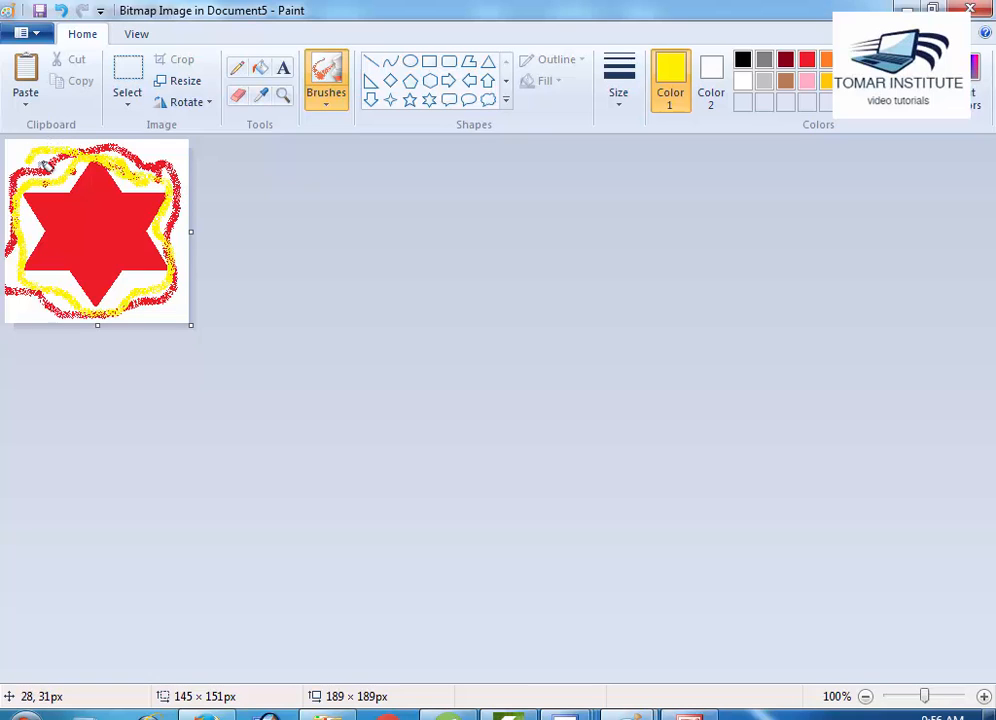
click(48, 36)
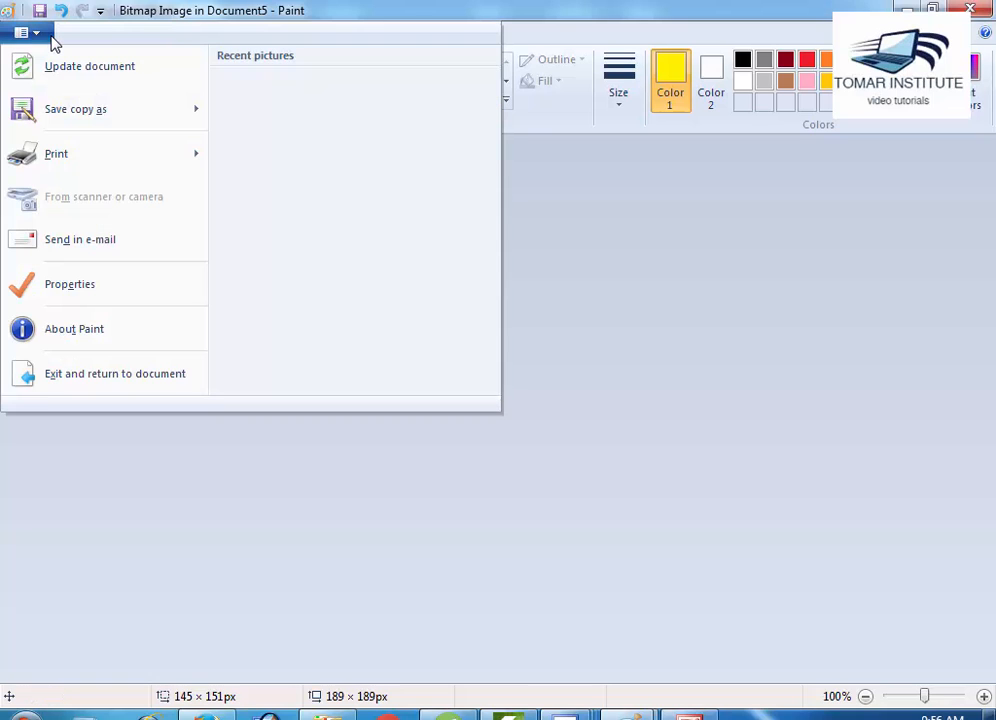
click(143, 385)
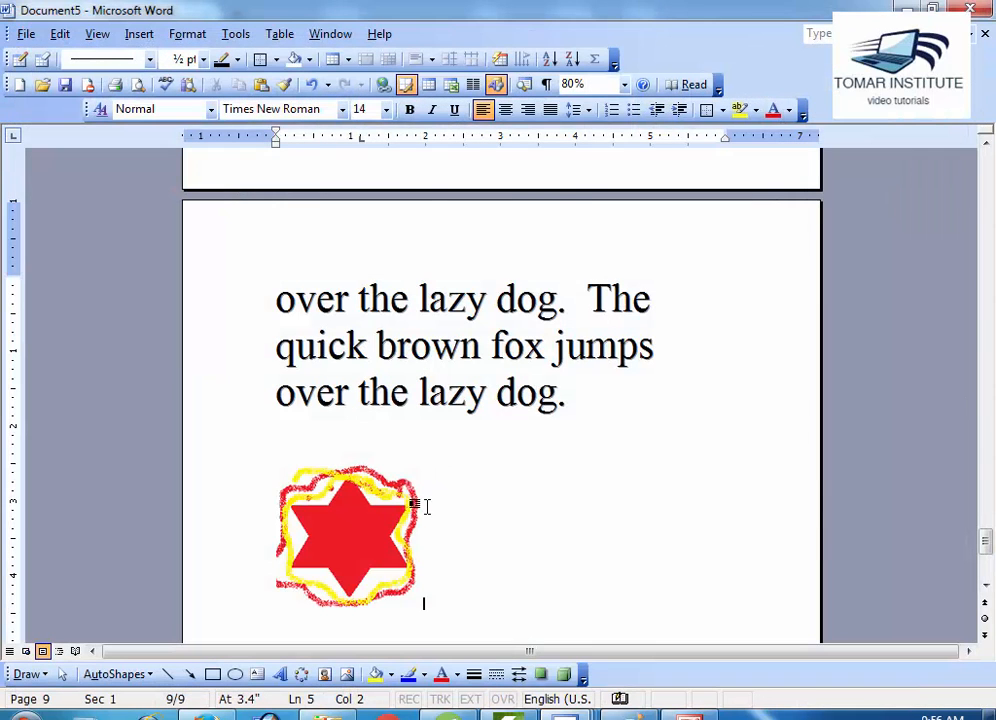
click(356, 400)
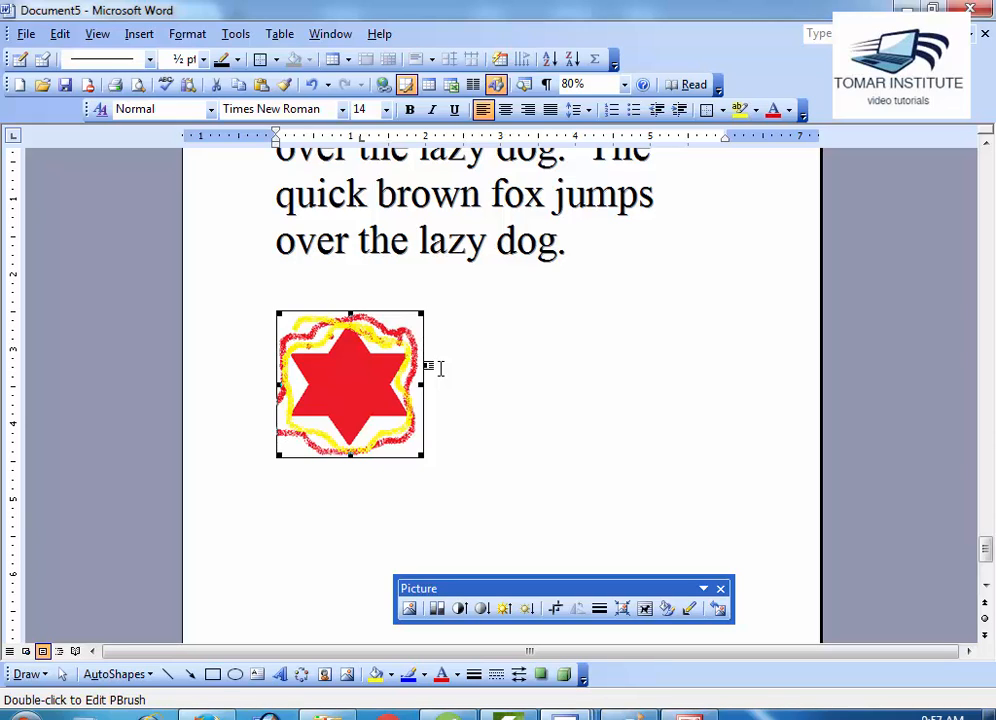
click(440, 370)
click(367, 380)
scroll(516, 487, down, 3)
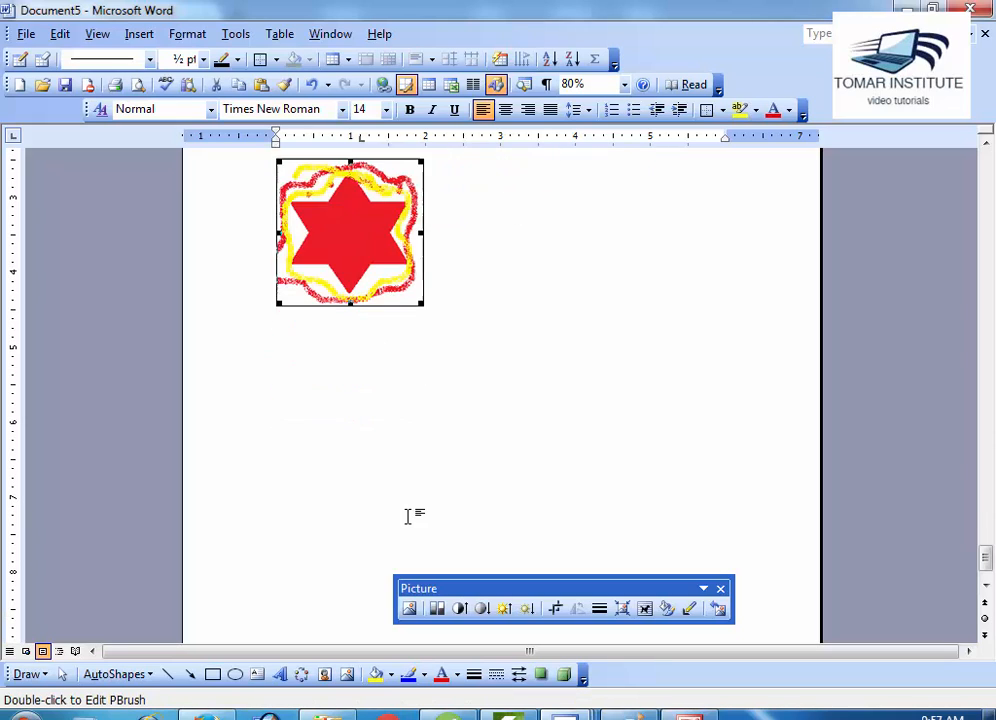
- Start inserting an object from an existing file on an empty line below the star picture
click(290, 404)
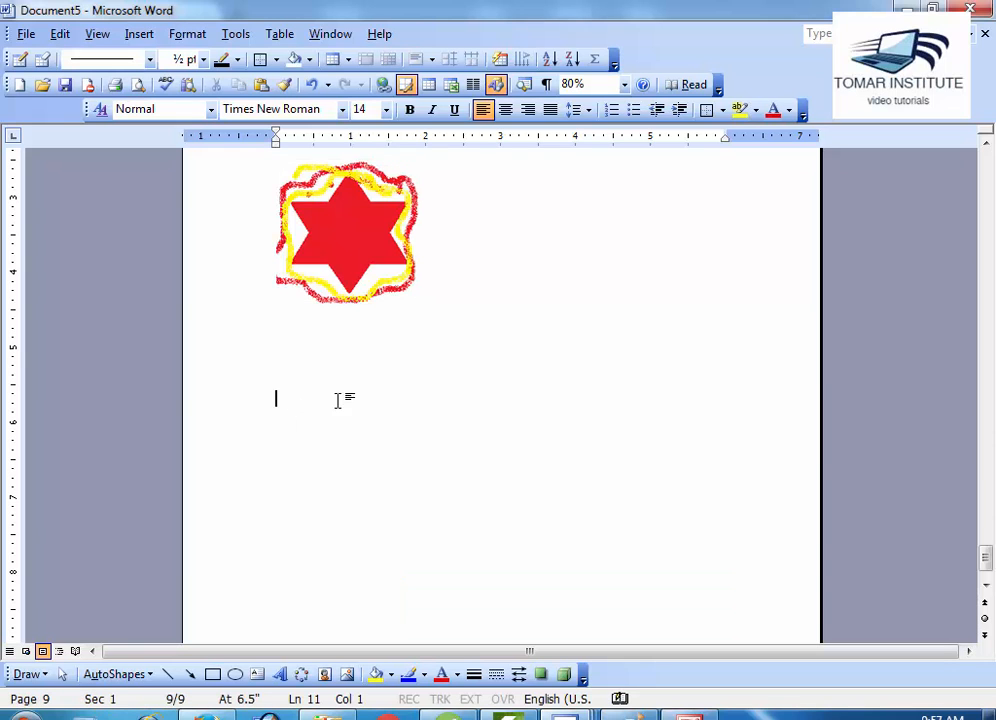
click(140, 33)
click(172, 260)
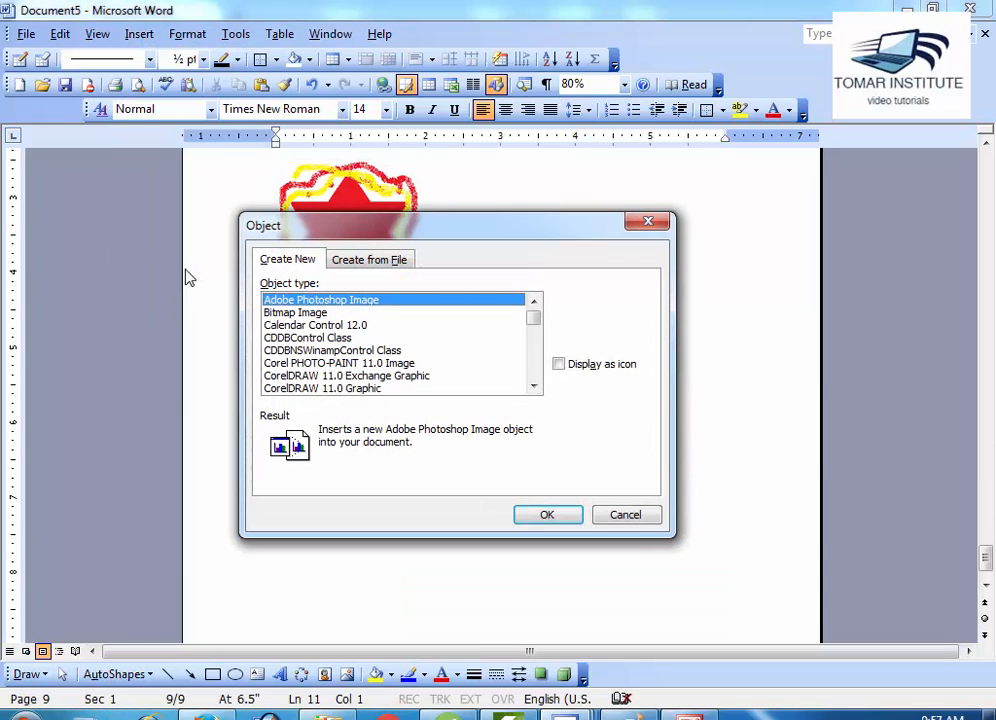
click(350, 262)
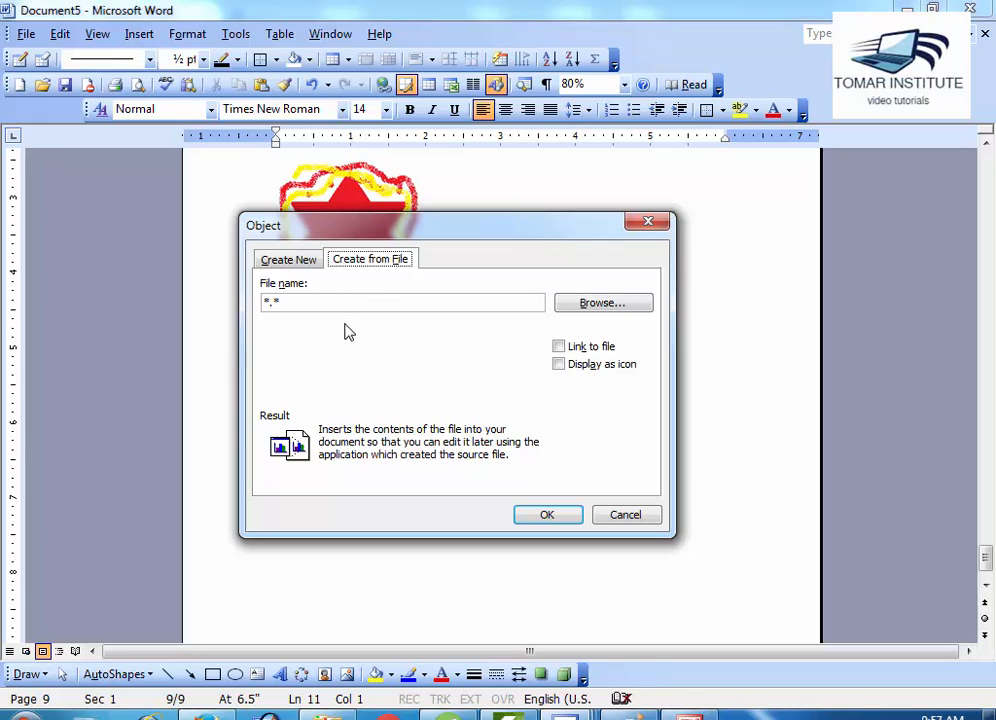
click(288, 259)
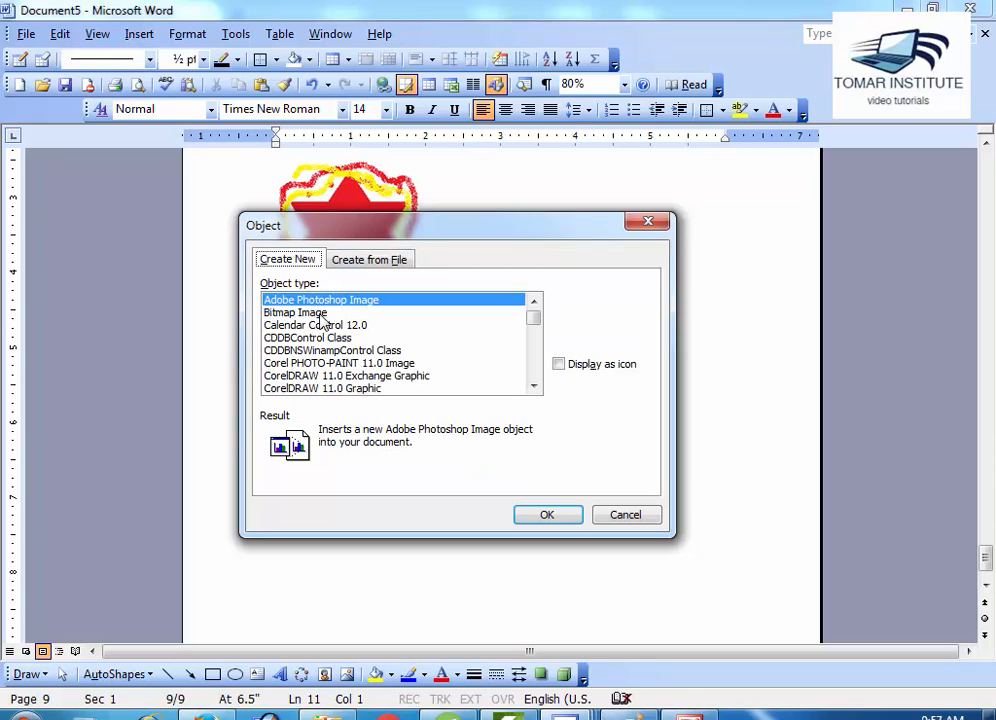
click(368, 262)
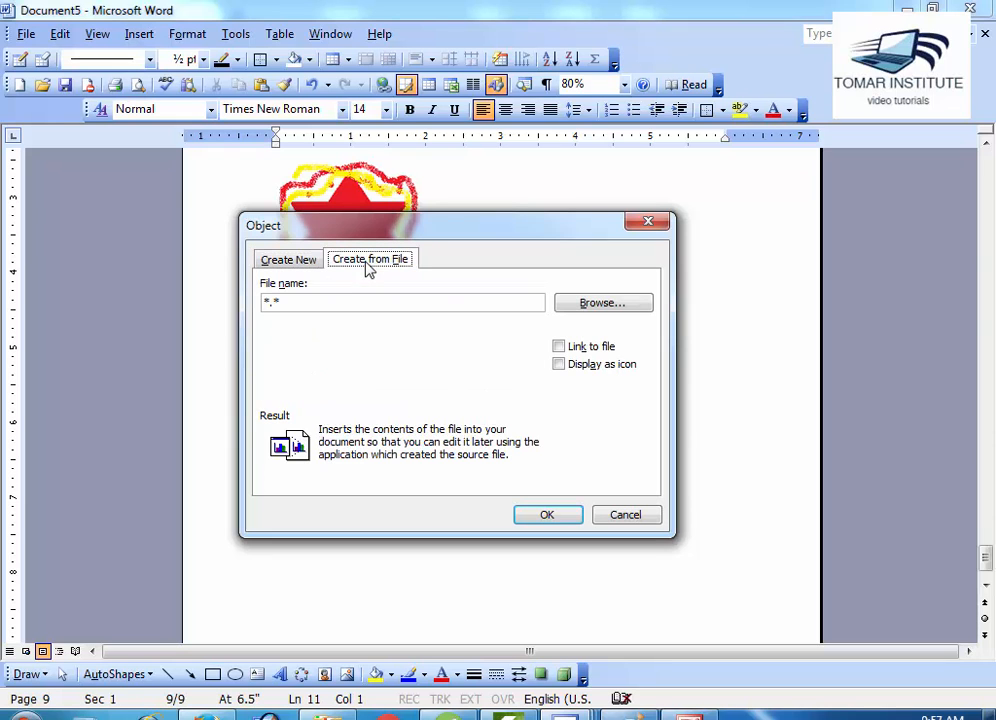
- Open the file browser for the source file, dismiss it, and turn on Link to file for the object
click(604, 306)
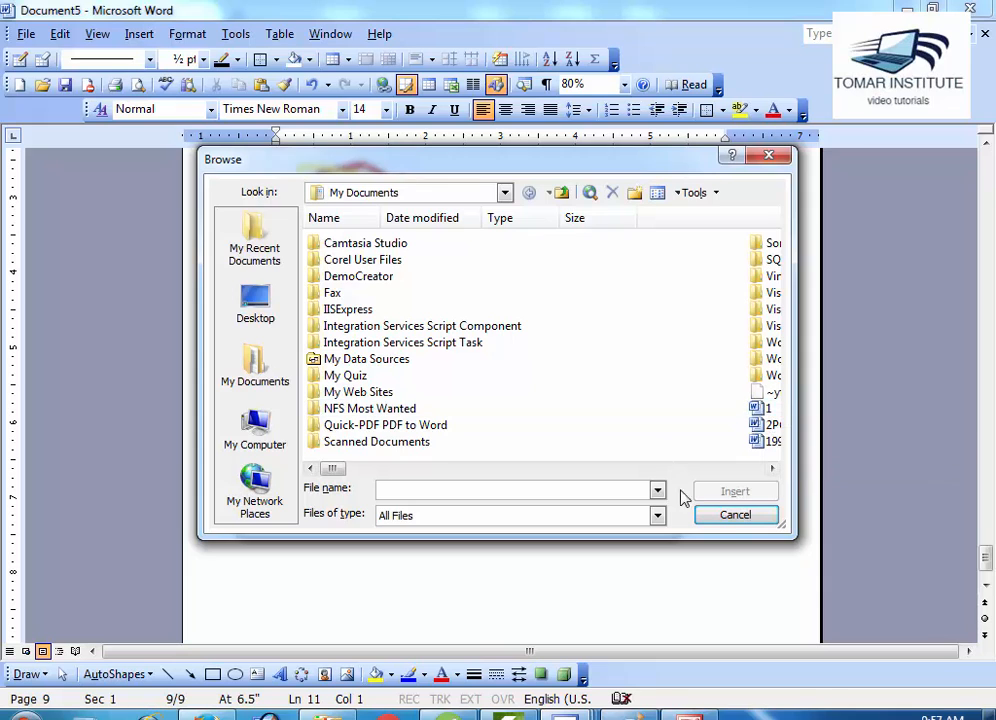
click(715, 522)
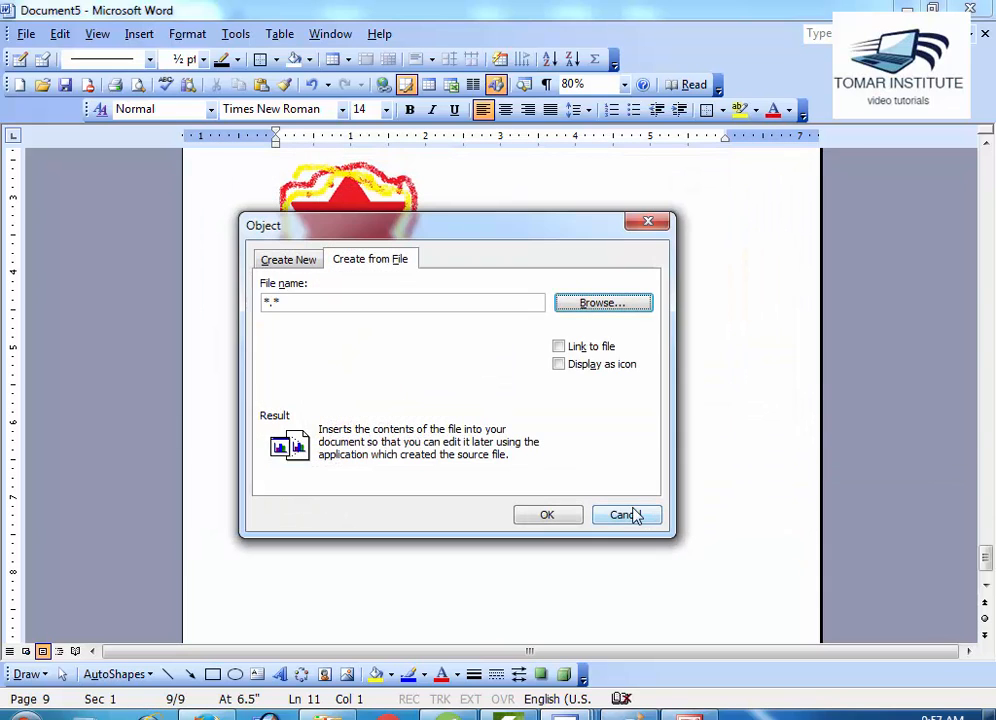
mouse_move(420, 230)
mouse_down()
mouse_move(621, 299)
mouse_move(362, 258)
mouse_up()
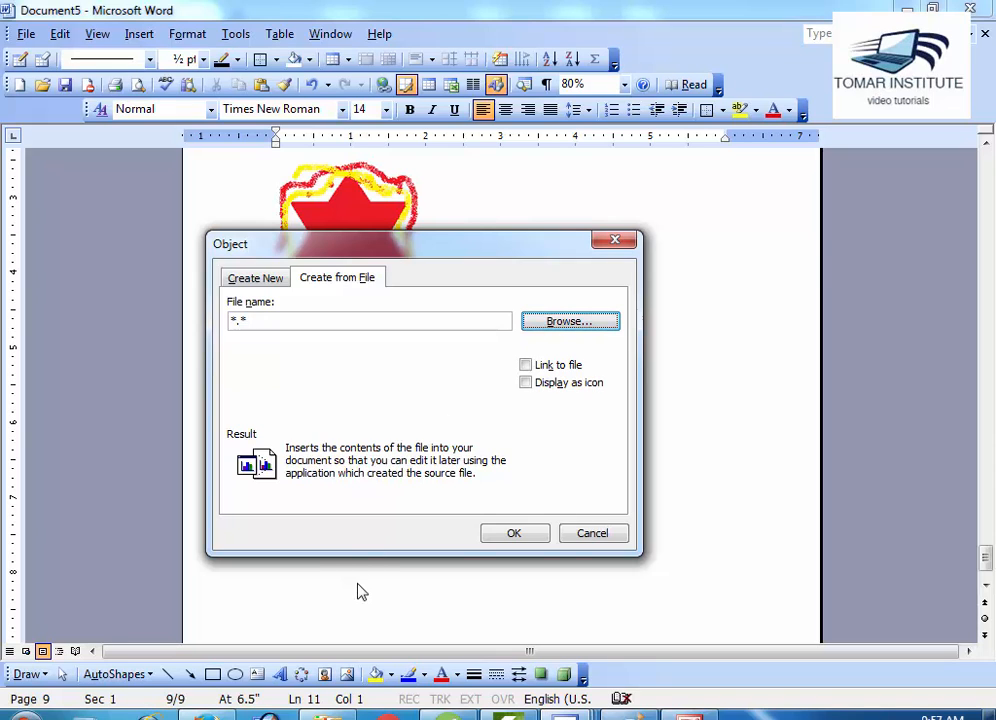
click(526, 366)
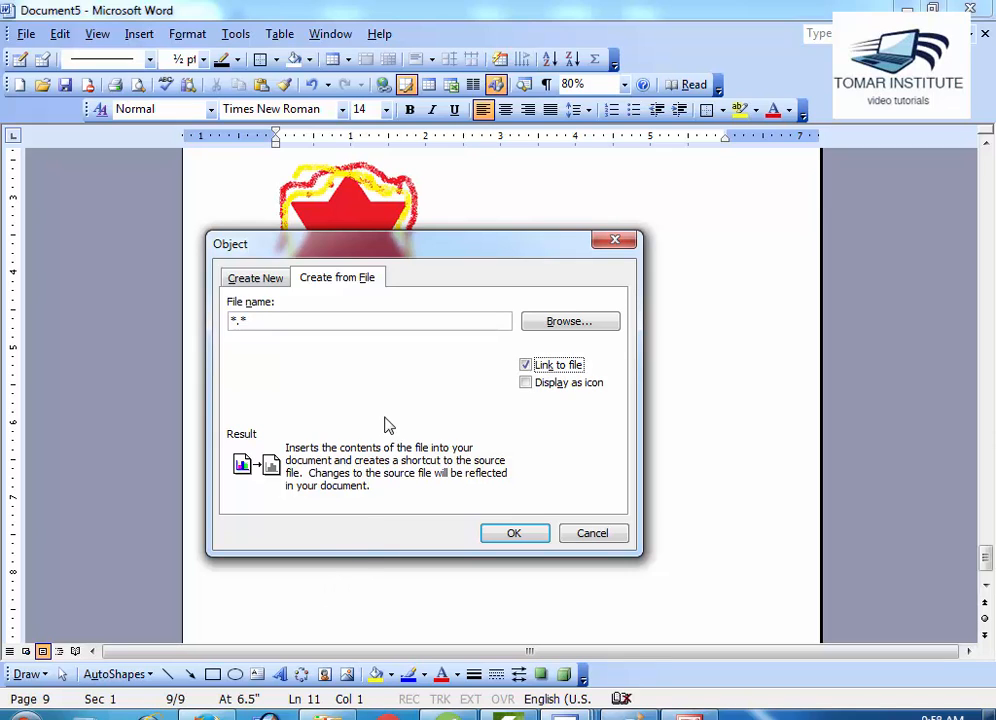
- Compare the list of new object types with the options for creating an object from a file
click(260, 280)
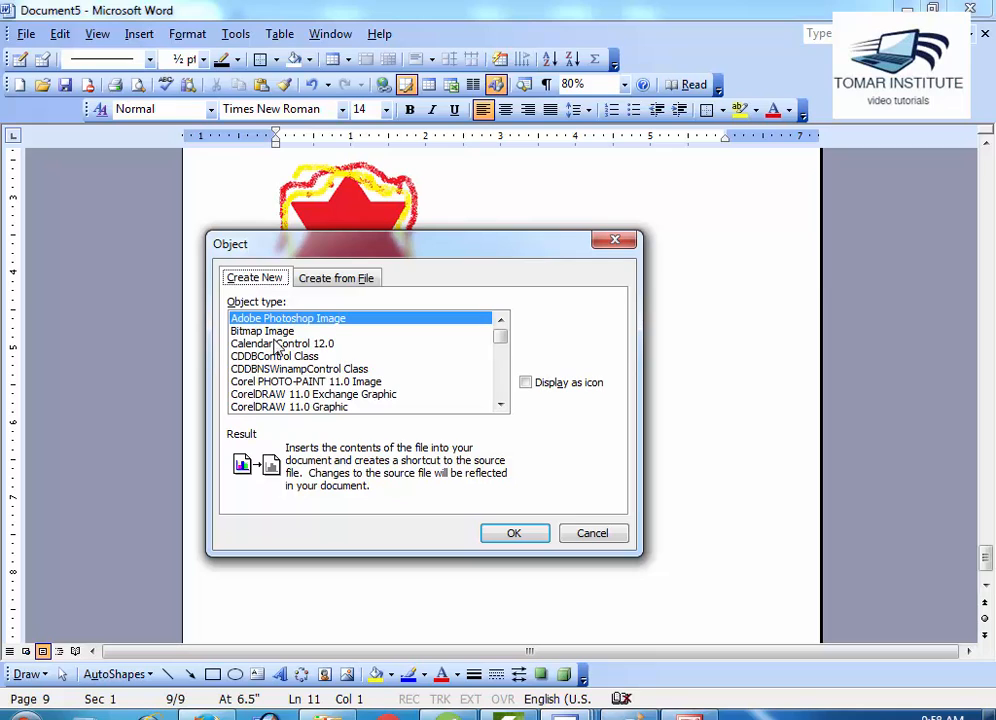
click(326, 282)
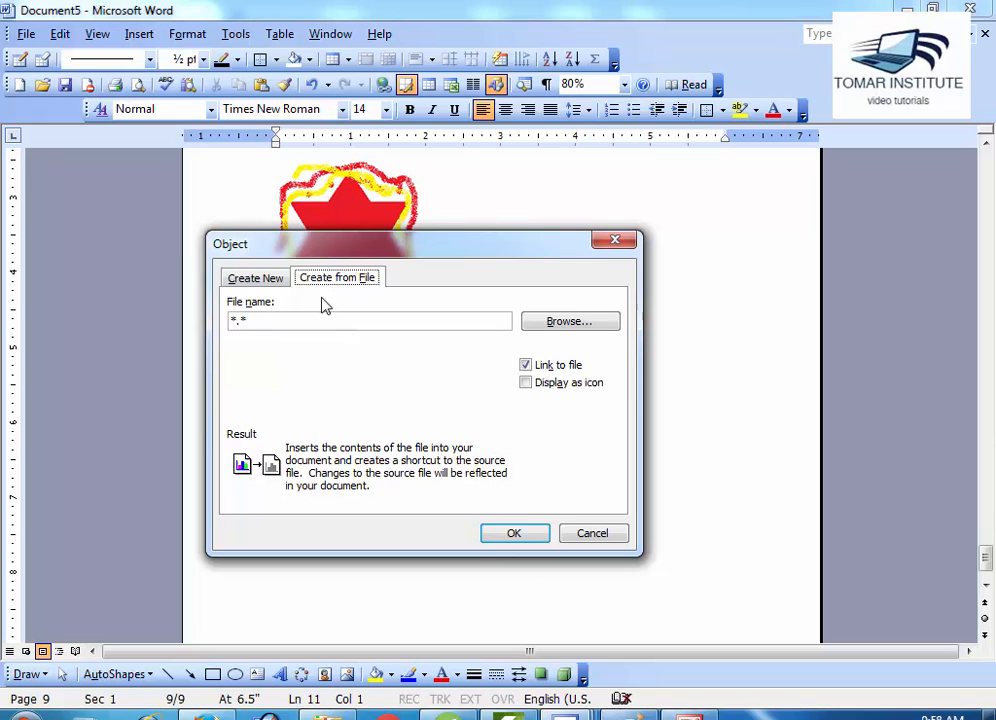
click(256, 278)
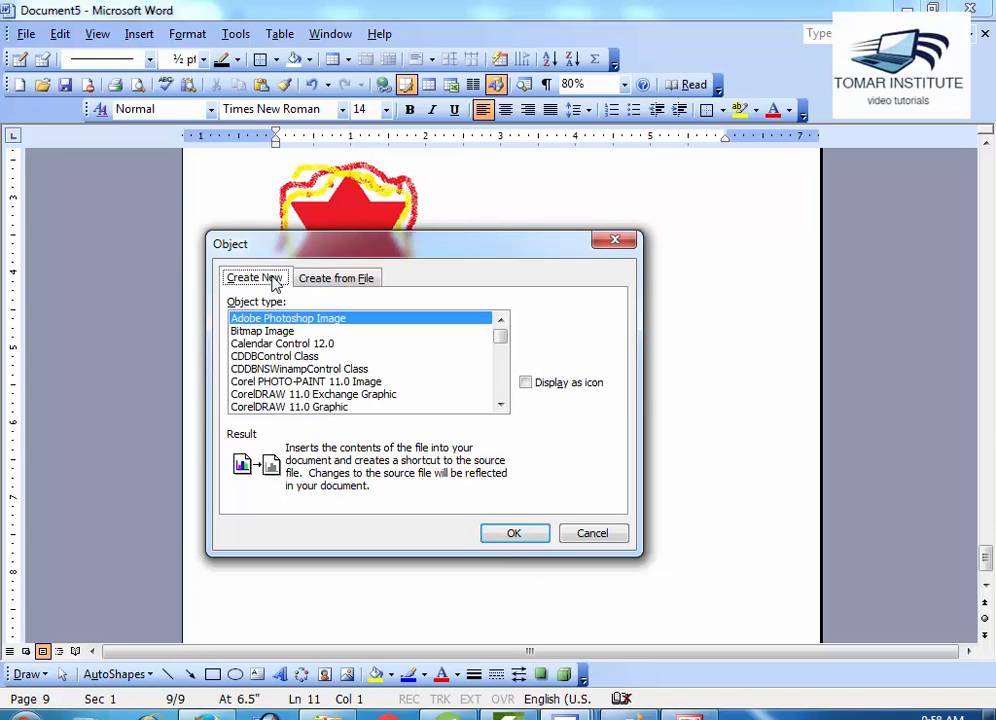
- Look through the list of new object types available for insertion, including the Microsoft Excel entries
click(500, 404)
click(500, 404)
click(500, 404)
click(500, 404)
click(500, 404)
click(500, 404)
click(500, 404)
click(500, 404)
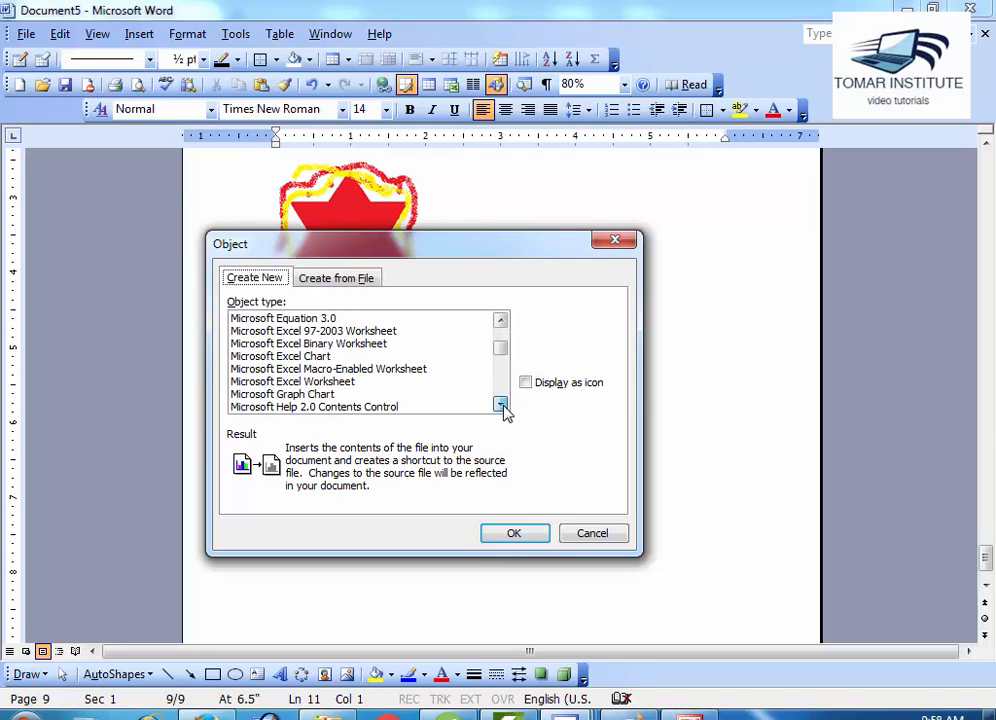
drag(501, 349, 508, 330)
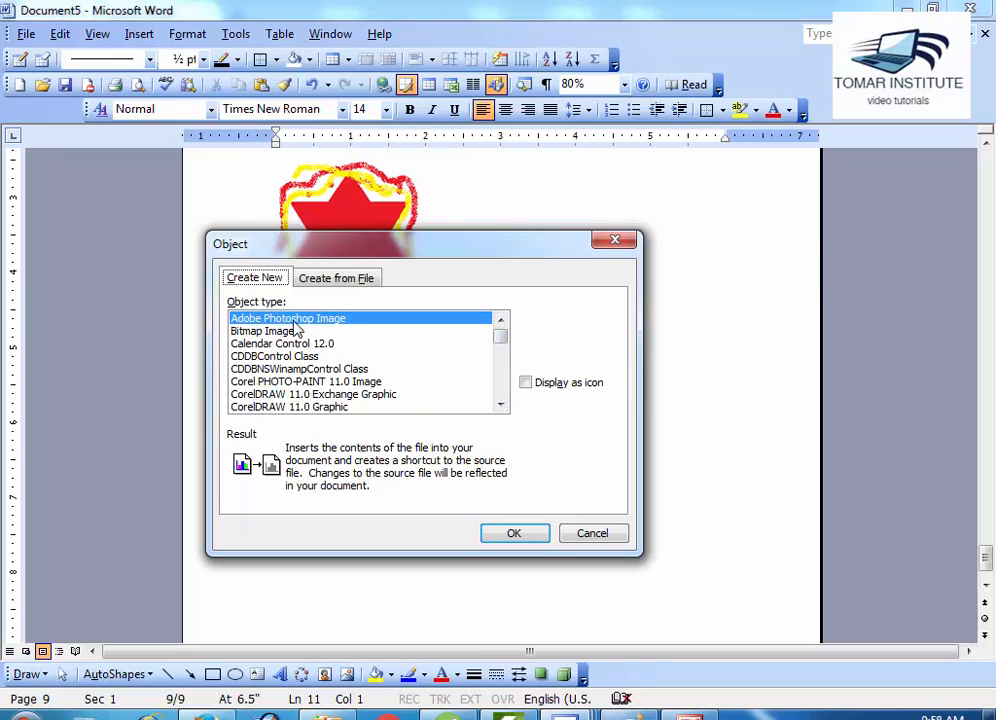
- Insert a new Adobe Photoshop Image object, maximize Photoshop, and move the blank image window clear of the toolbox
click(517, 536)
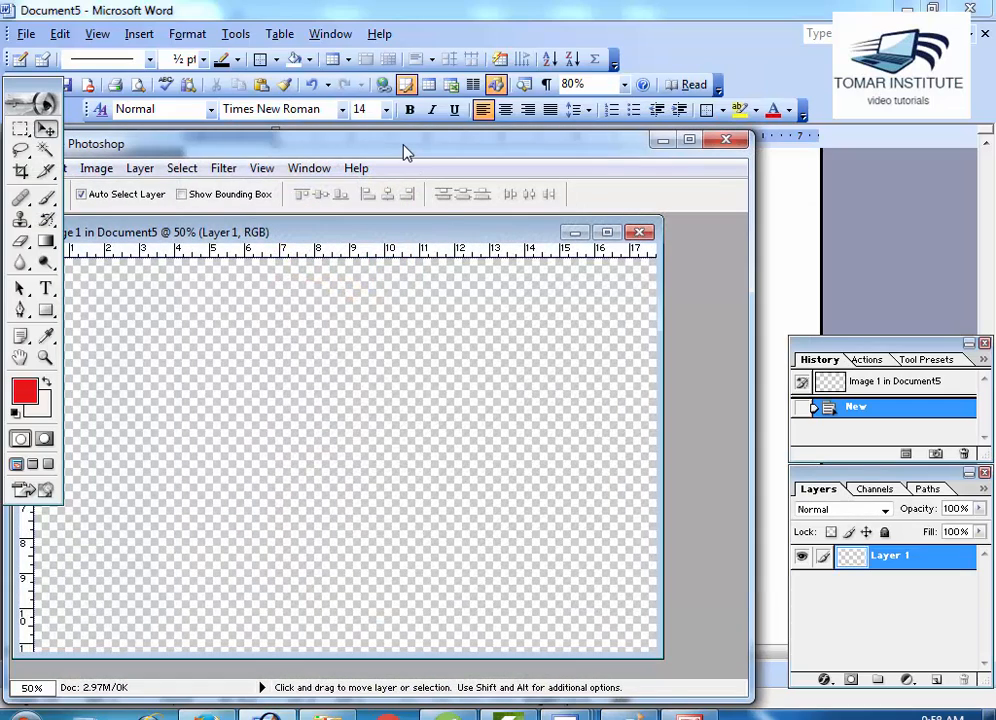
click(689, 140)
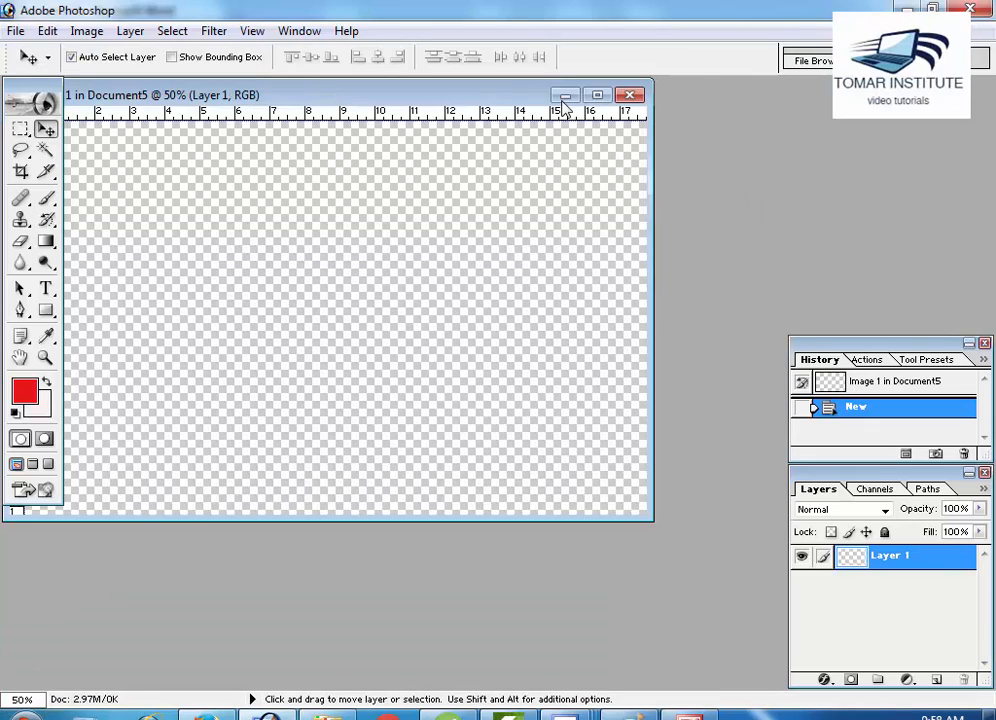
drag(276, 97, 362, 104)
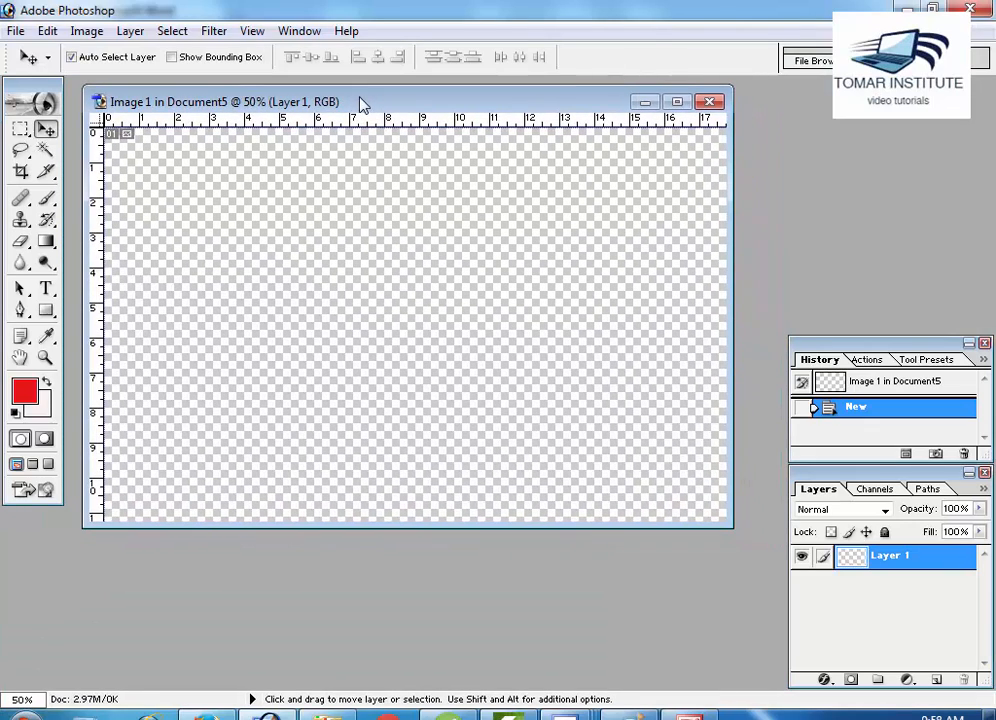
- Add the red text TOMAR INSTITUTE BARELA at 48 pt on the blank image, starting left of its center
click(45, 288)
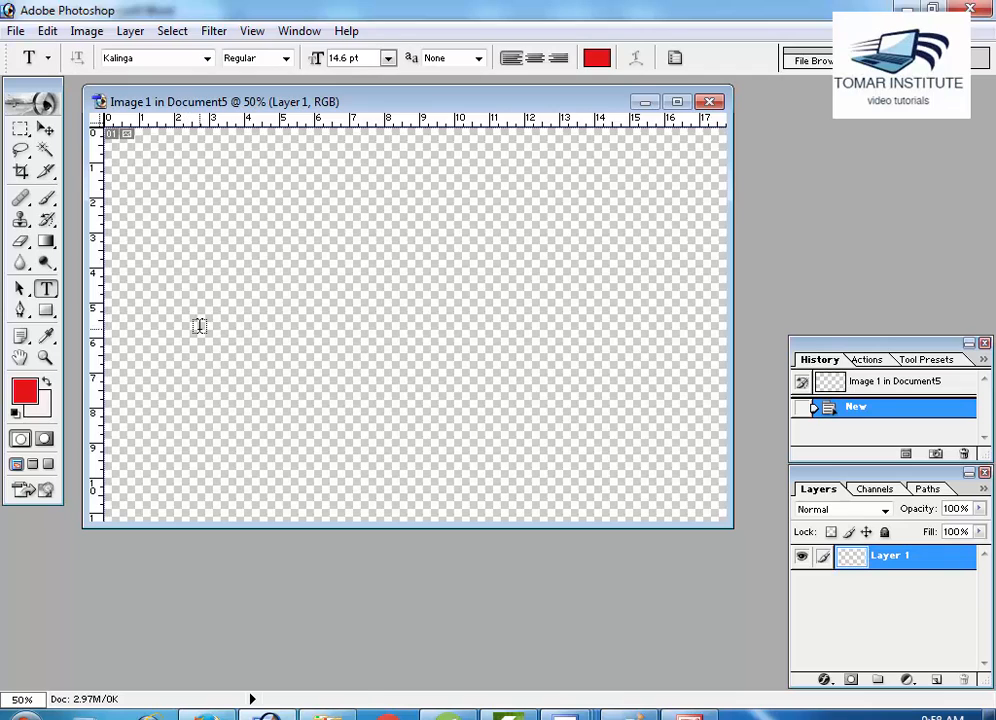
click(198, 326)
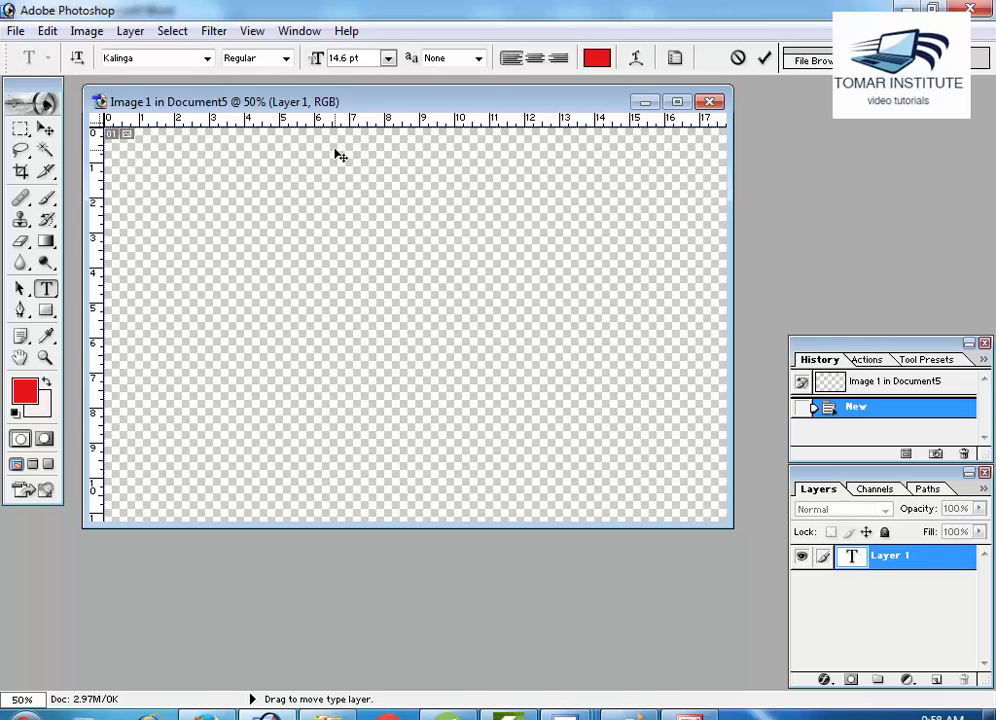
click(388, 58)
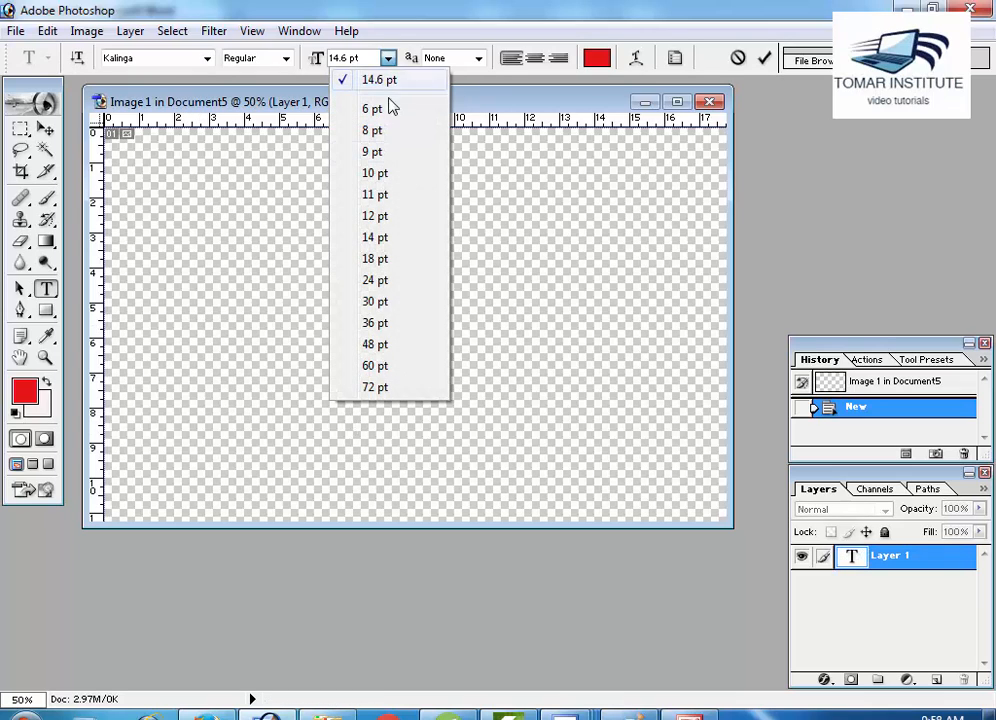
click(380, 345)
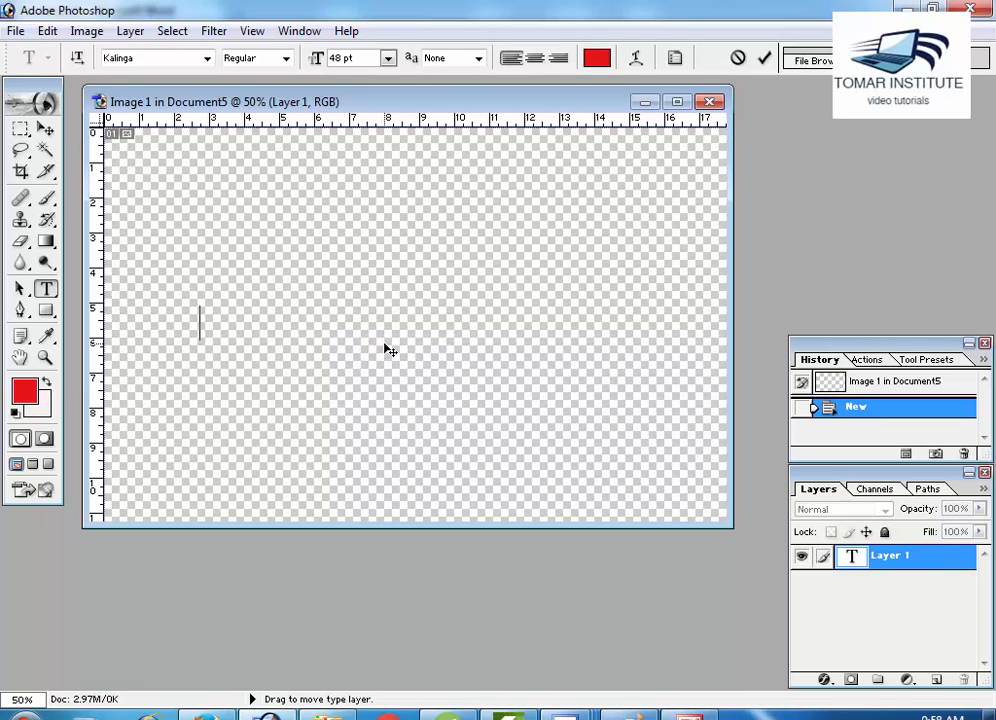
text(TOMA)
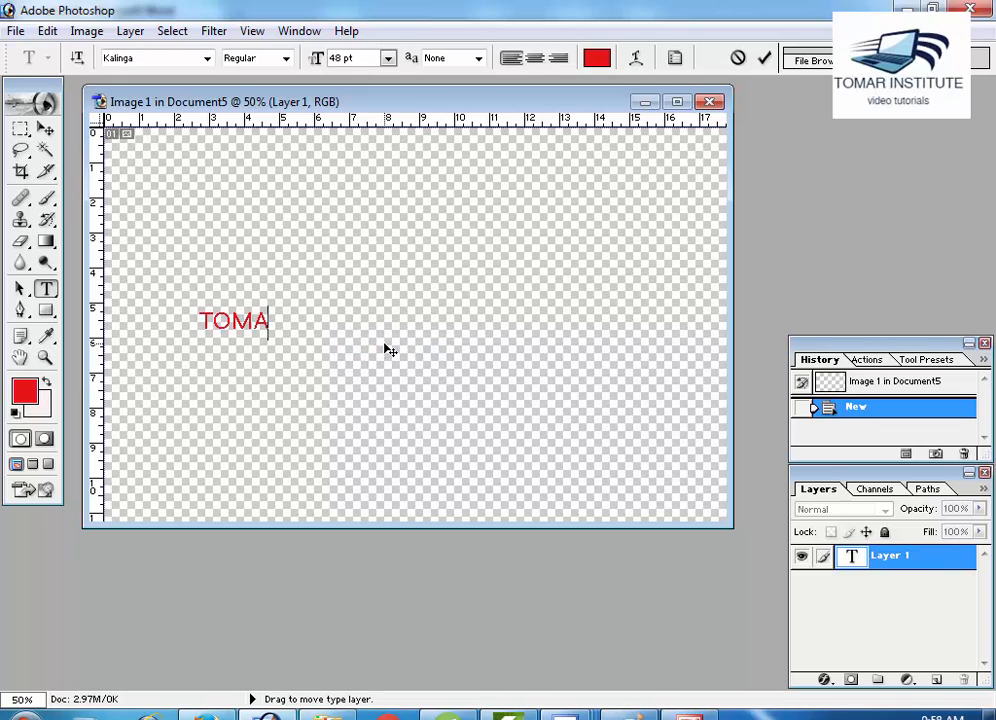
text(R INSTI )
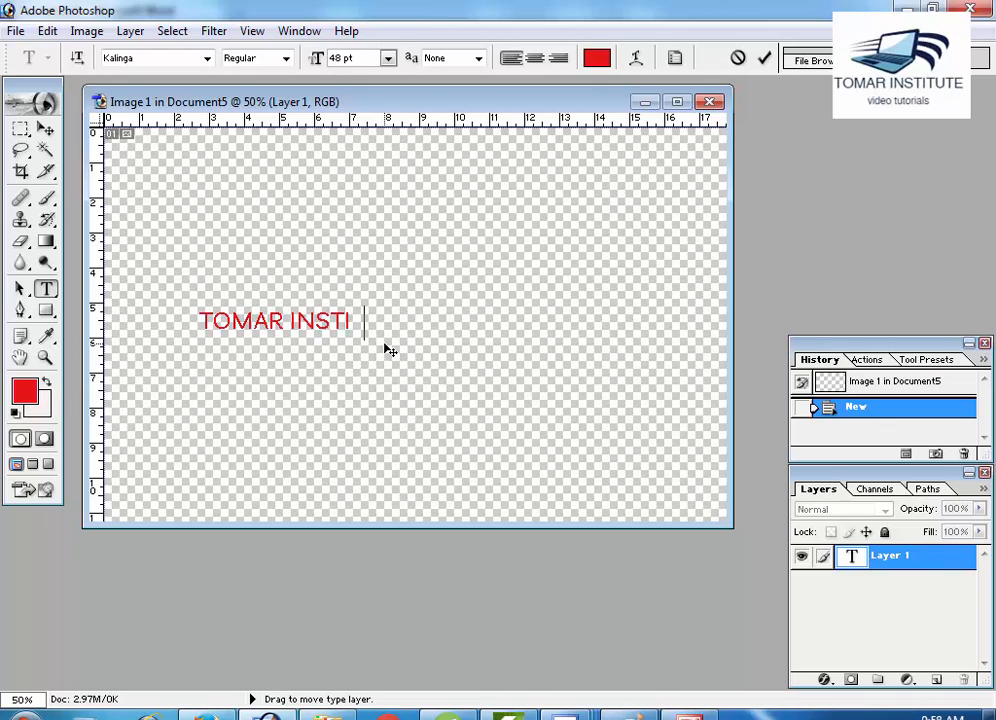
text(UTE BARELA)
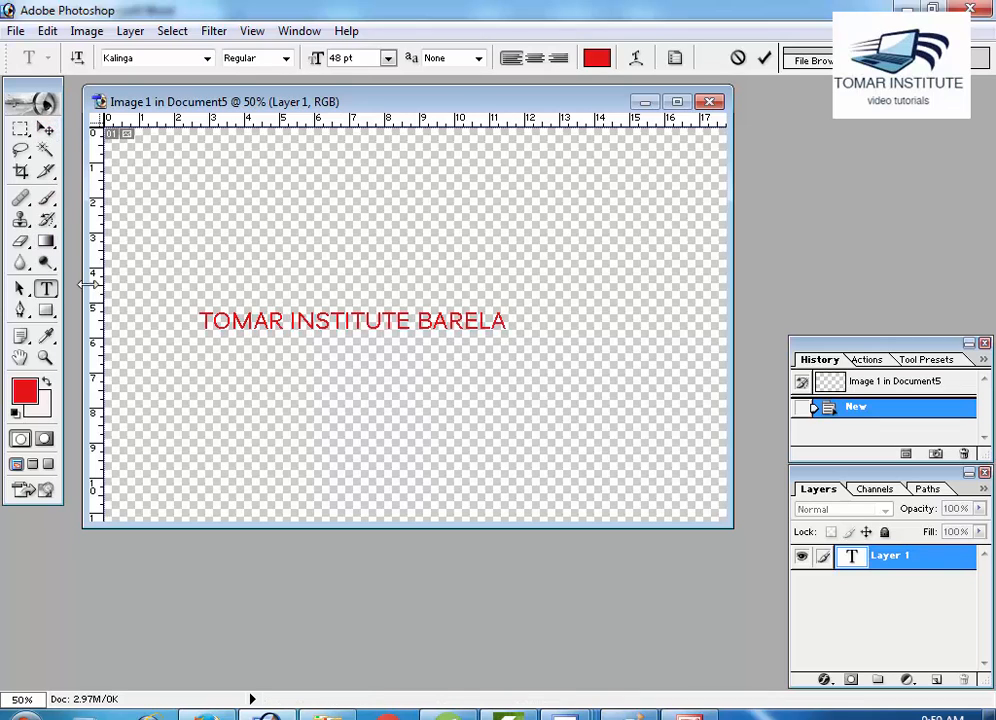
- Change the font of the whole TOMAR INSTITUTE BARELA line to Impact
drag(509, 325, 178, 296)
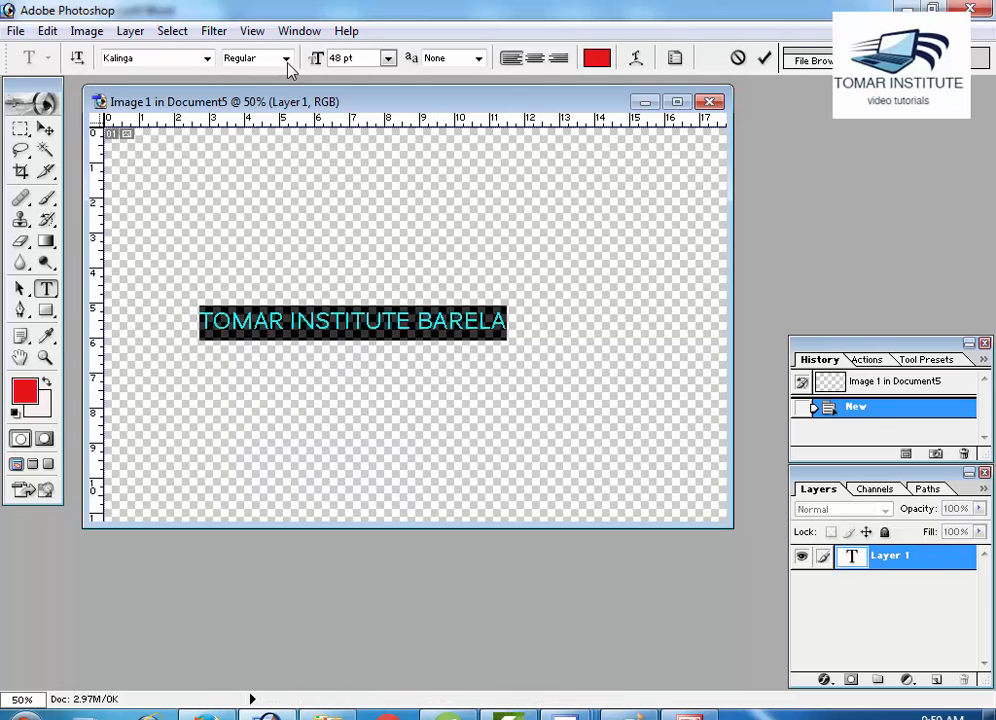
click(206, 58)
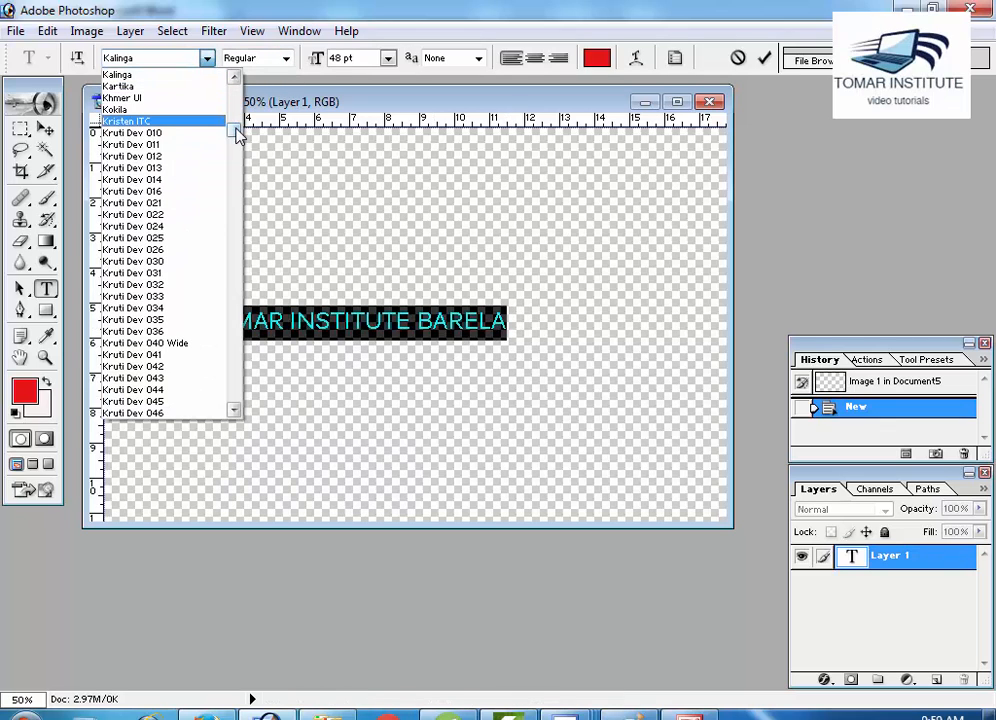
drag(238, 135, 233, 90)
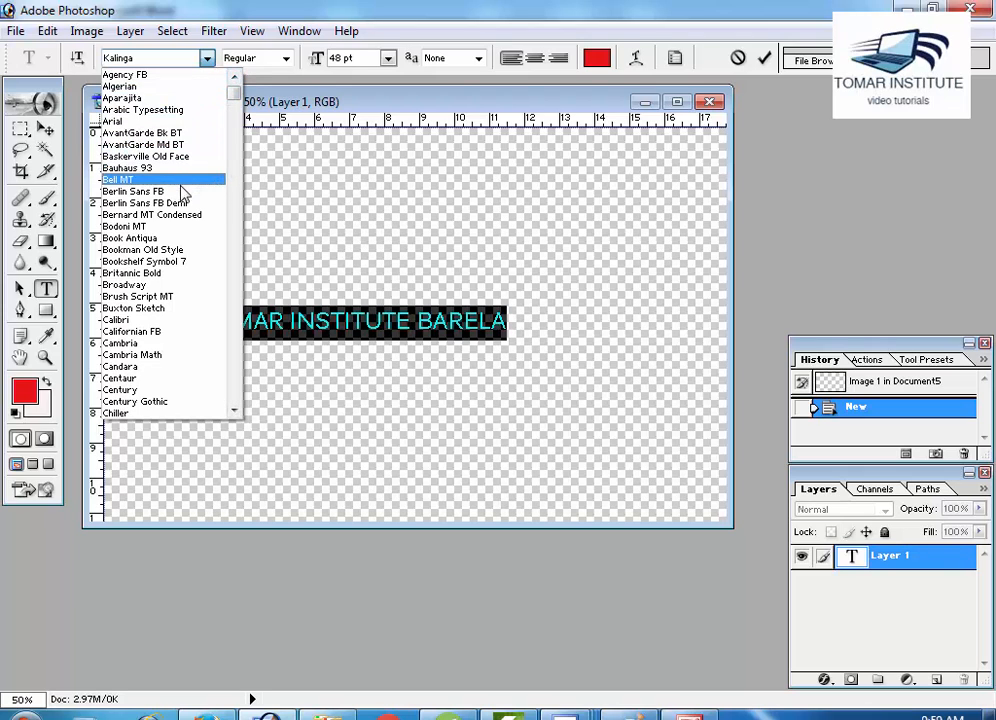
click(184, 228)
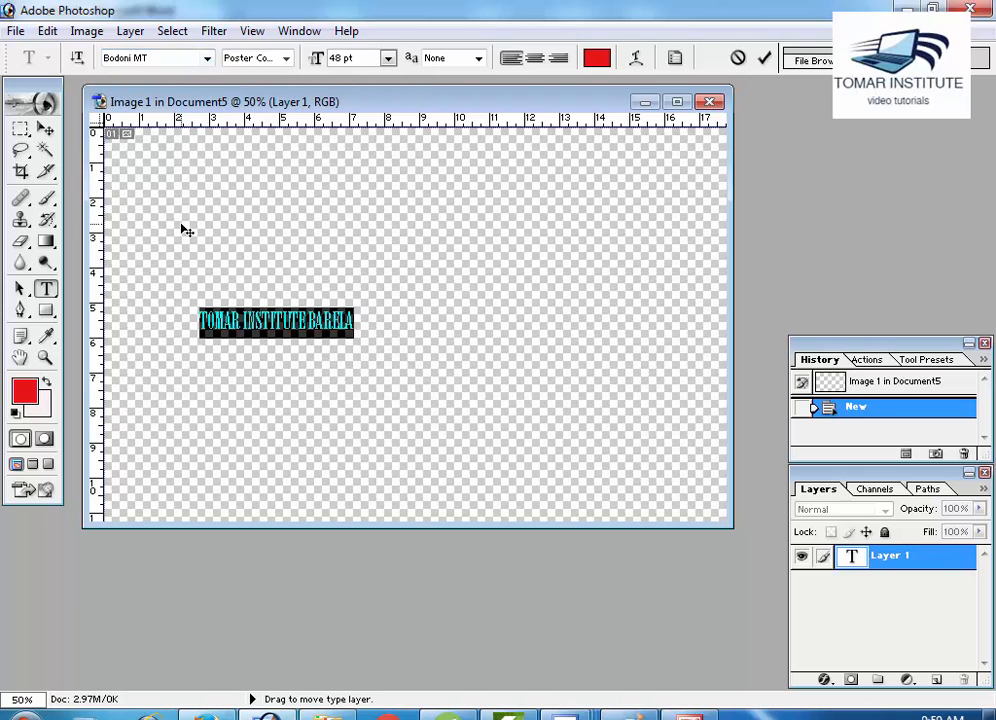
click(157, 62)
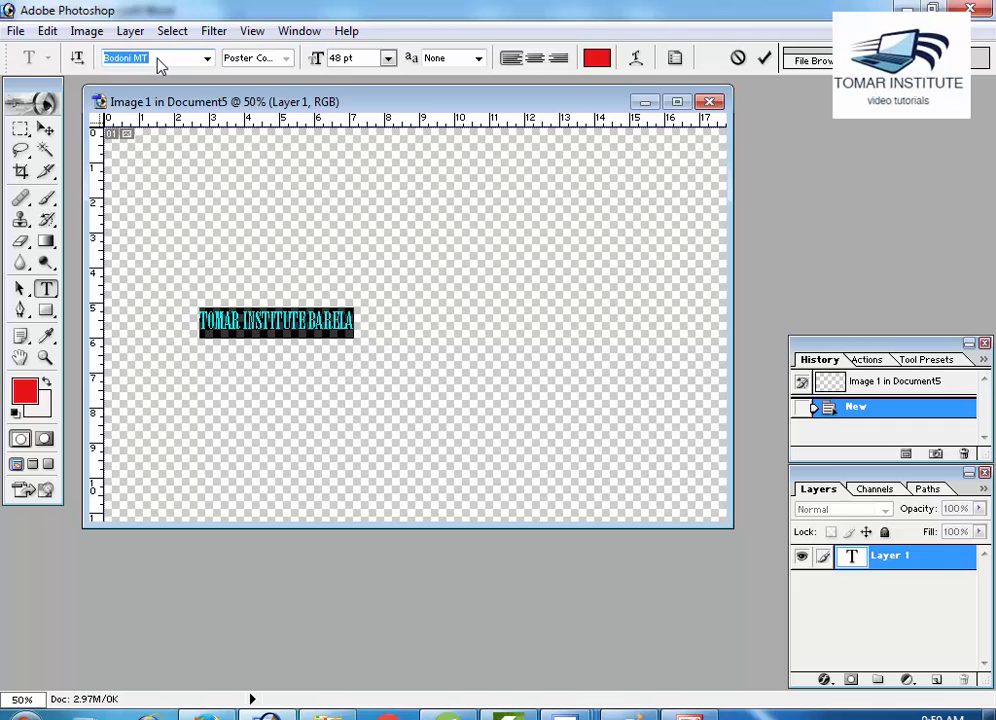
text(Impact)
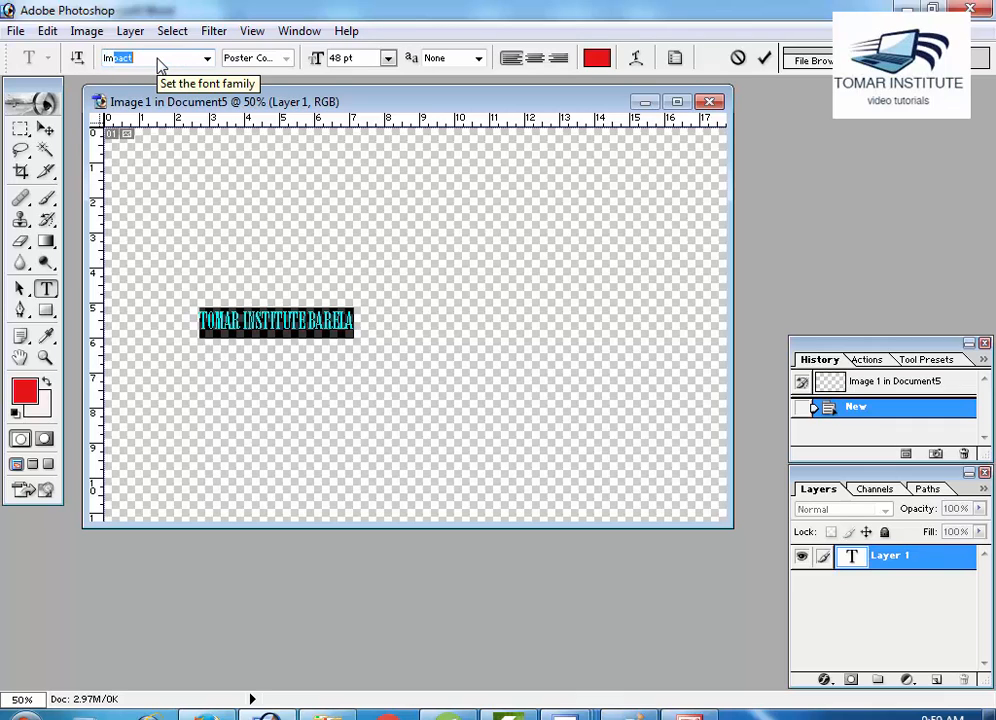
key(Return)
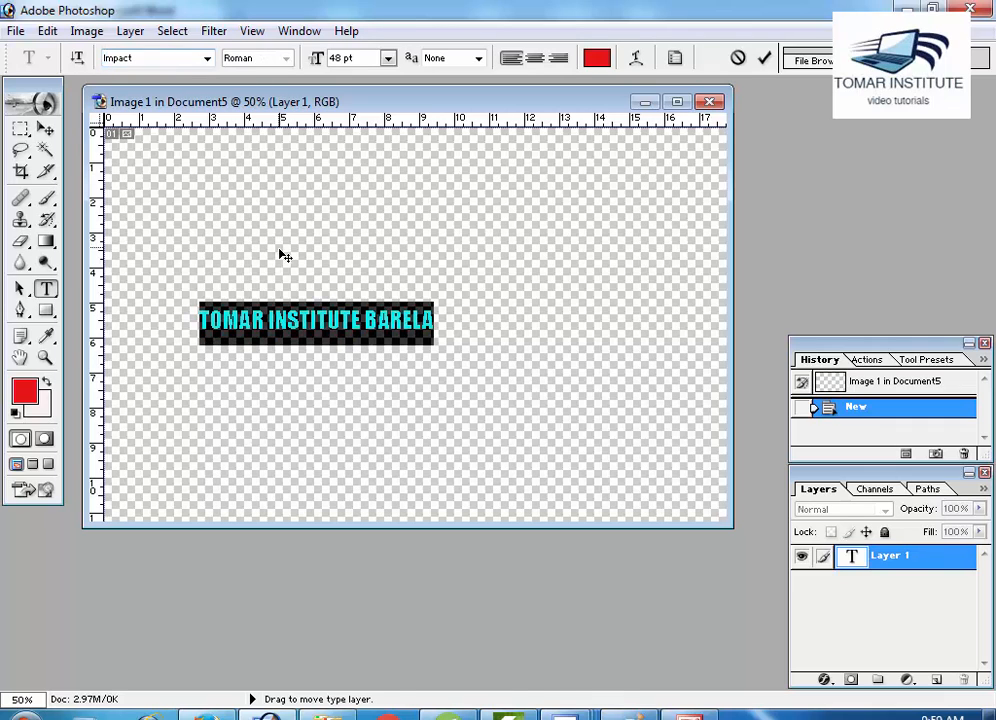
click(311, 322)
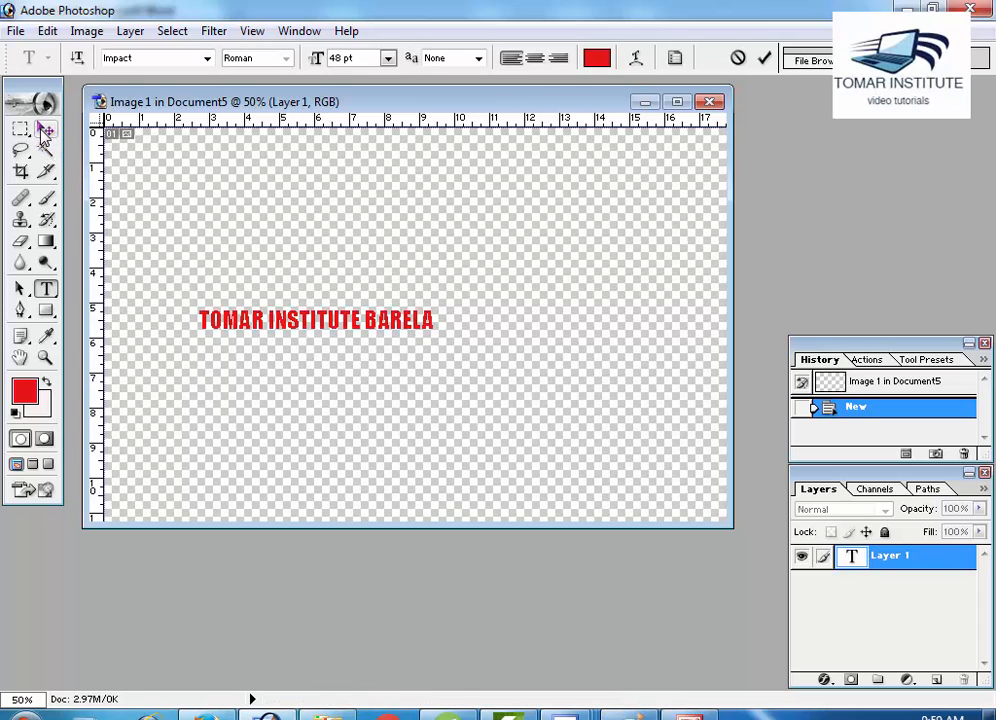
- Move the text up slightly and enlarge it with Free Transform to about 227% width, spanning most of the image
click(45, 130)
mouse_move(356, 328)
mouse_down()
mouse_move(357, 296)
mouse_move(333, 245)
mouse_move(407, 338)
mouse_move(341, 273)
mouse_move(361, 314)
mouse_up()
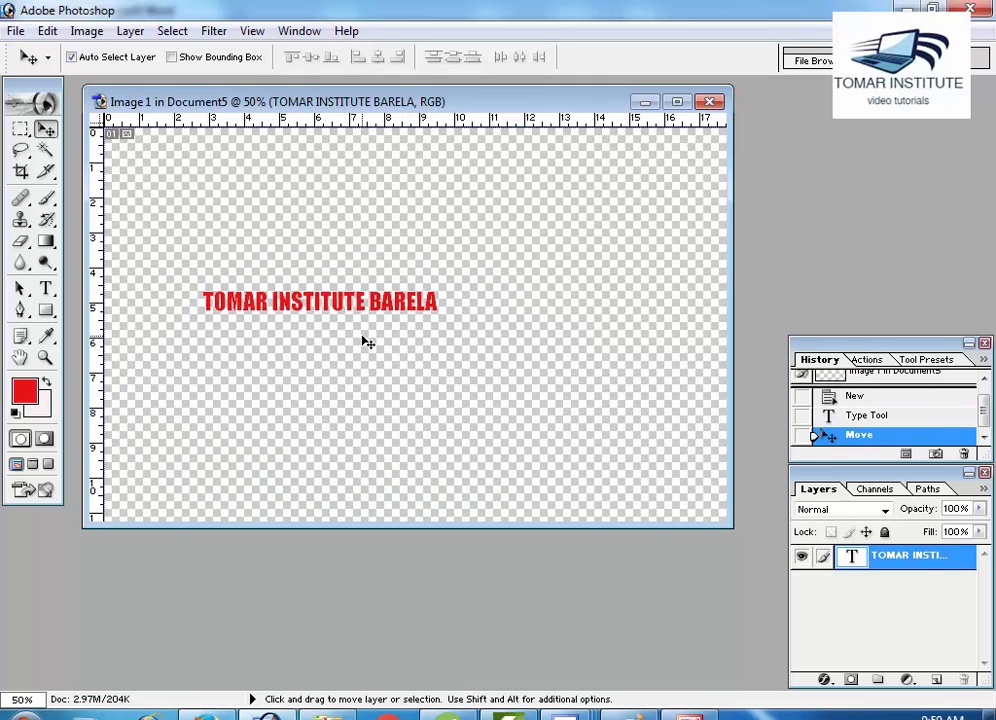
key(ctrl+t)
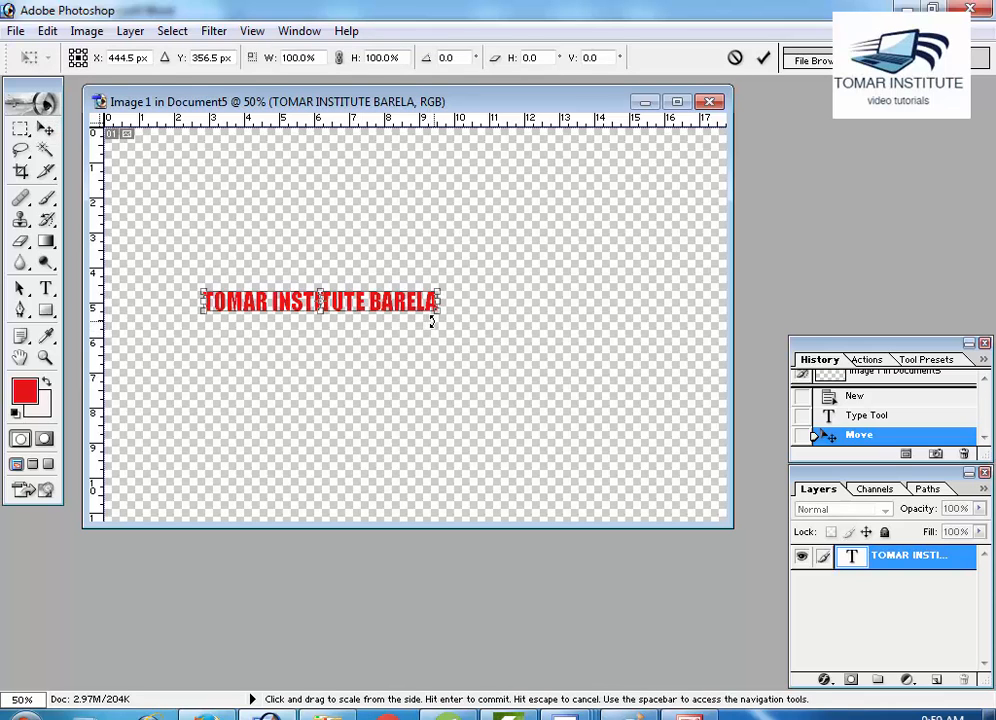
drag(436, 318, 703, 388)
drag(398, 345, 330, 334)
drag(651, 323, 681, 323)
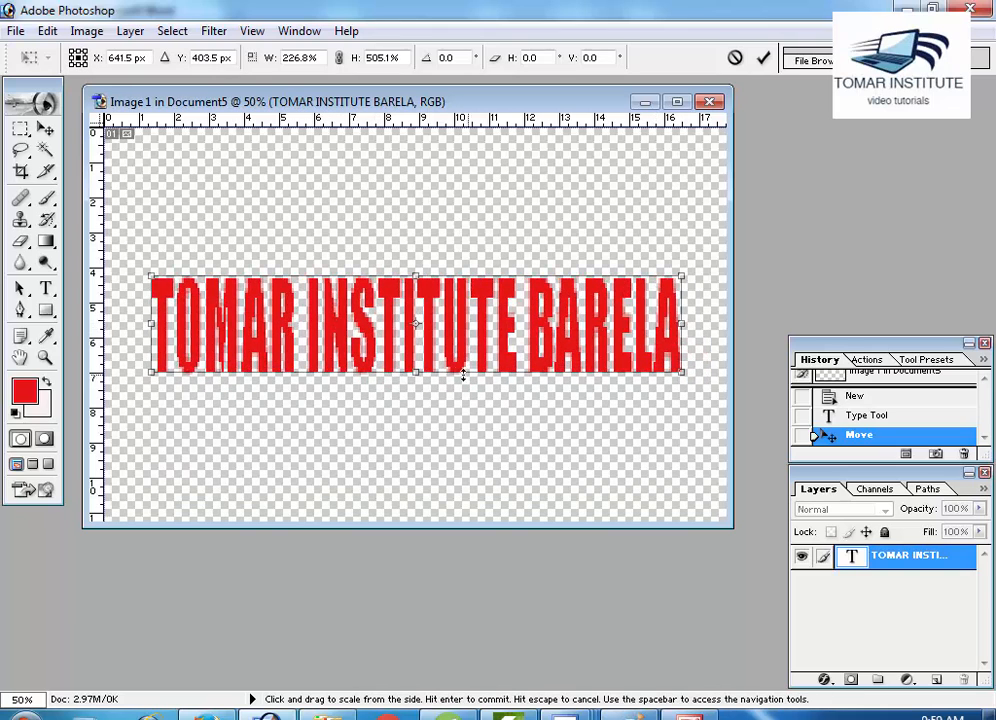
drag(423, 377, 418, 338)
key(Return)
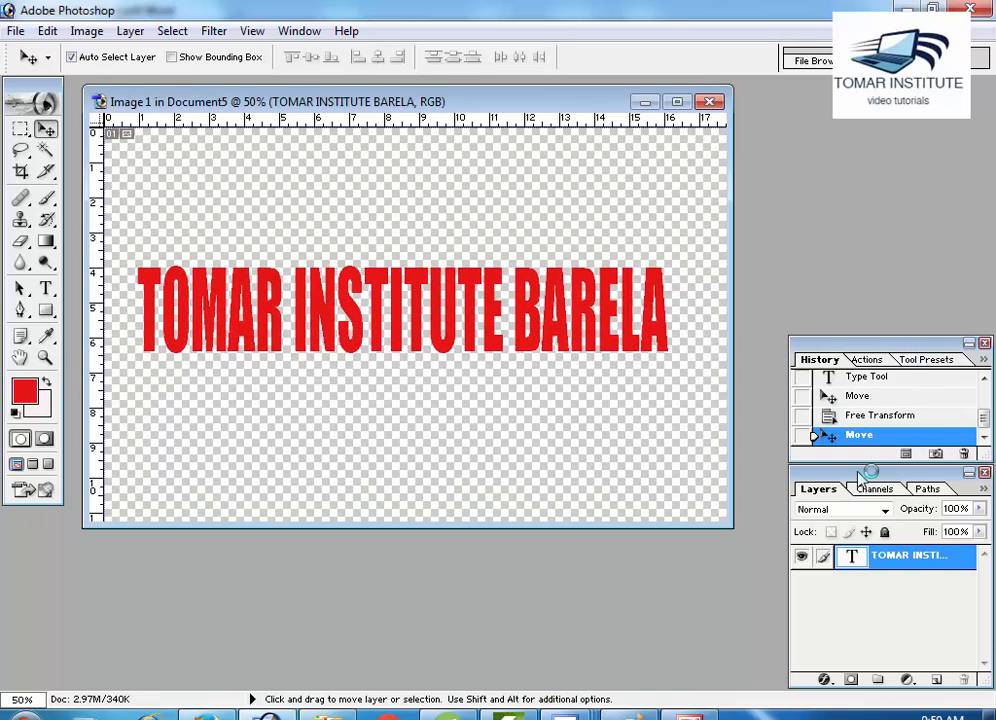
- Move the Layers palette up beside the text and try to open the text layer's style settings
drag(869, 480, 767, 207)
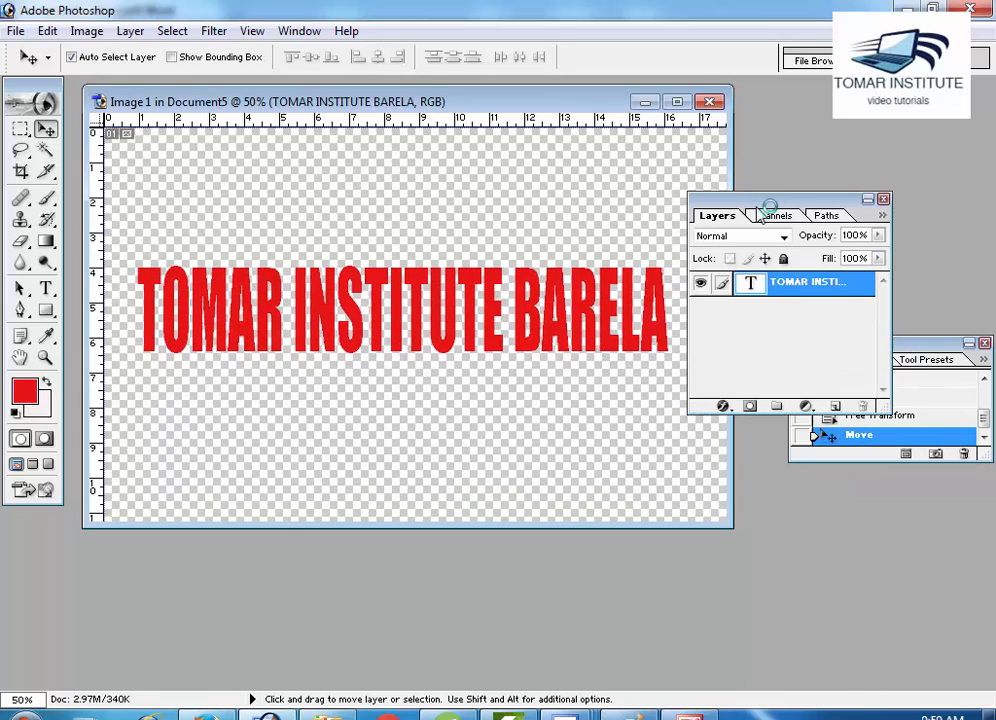
right_click(795, 290)
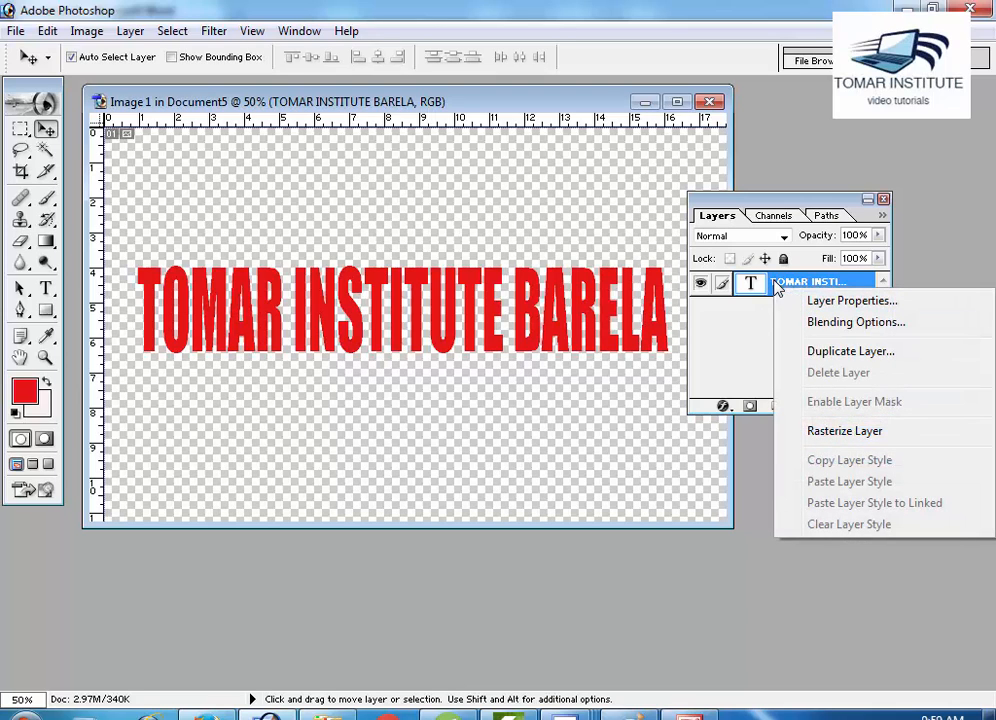
click(776, 287)
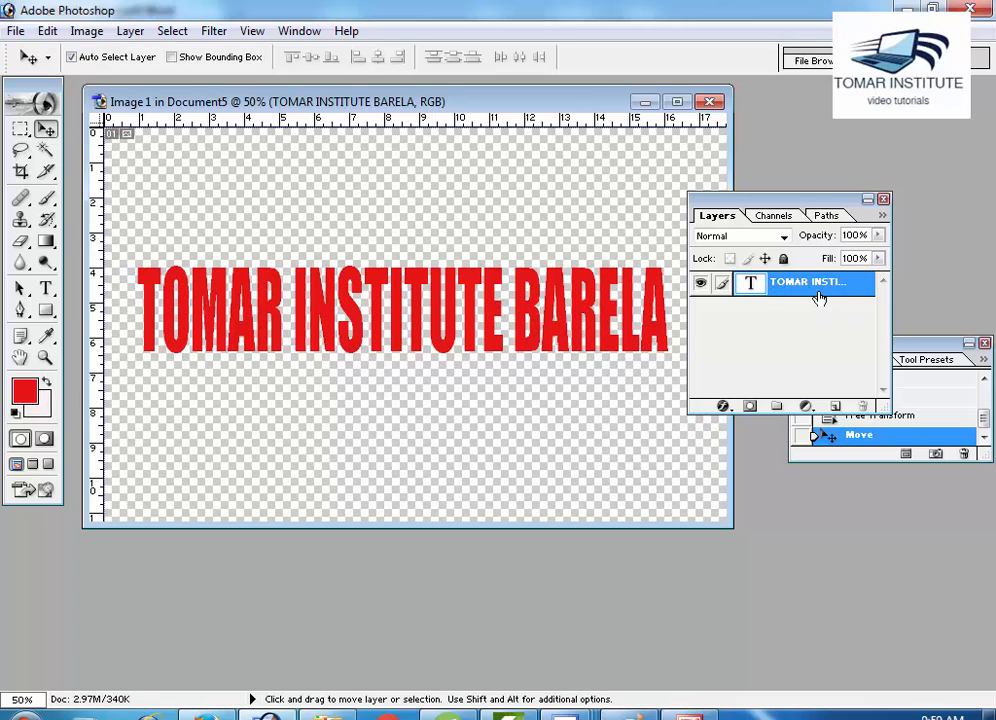
double_click(814, 284)
double_click(748, 284)
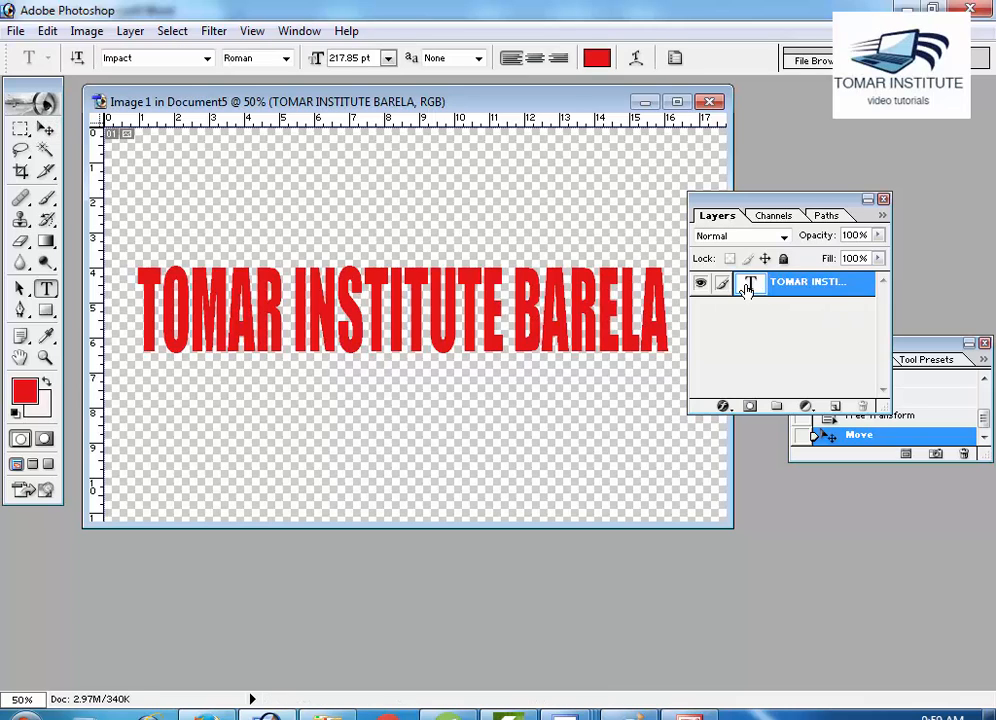
click(770, 289)
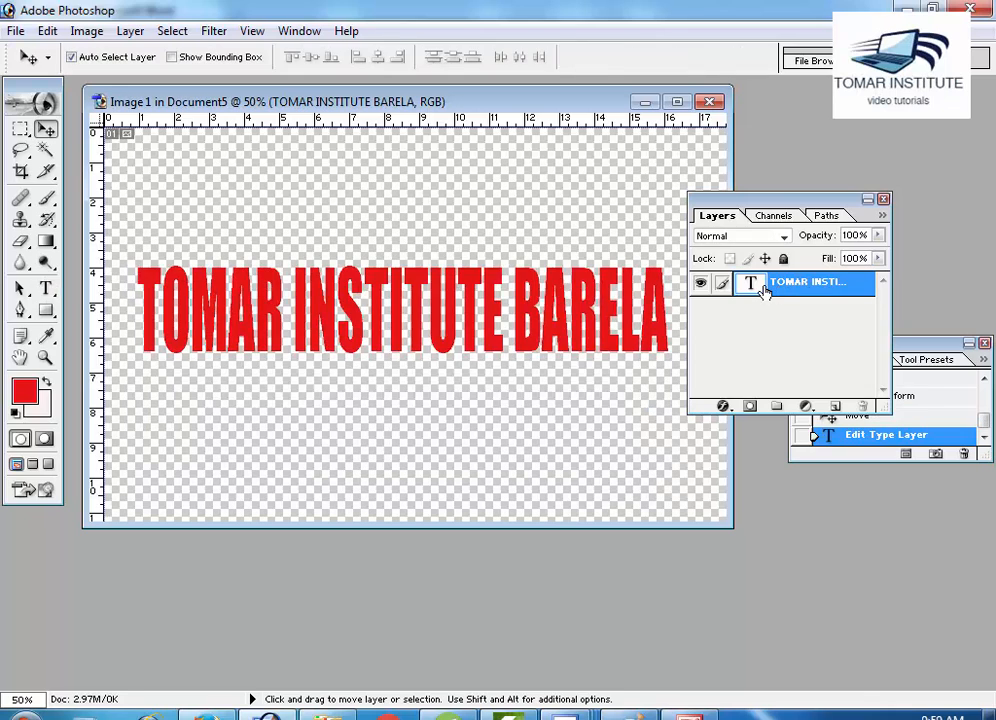
double_click(750, 285)
click(745, 287)
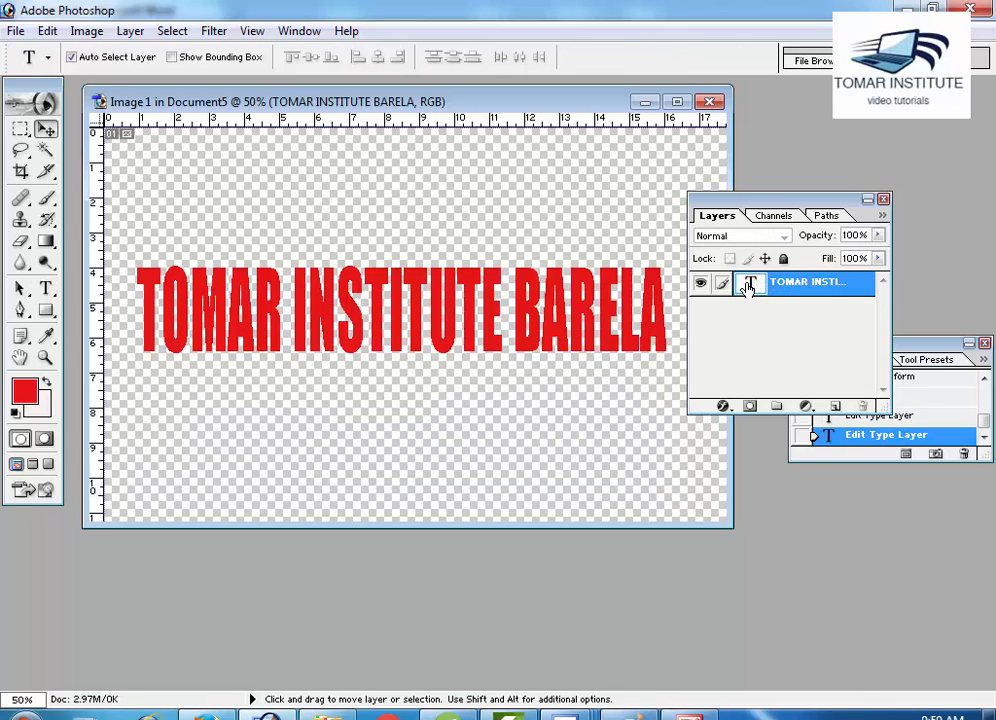
- Open the text layer's Blending Options and enable the Drop Shadow effect
right_click(758, 284)
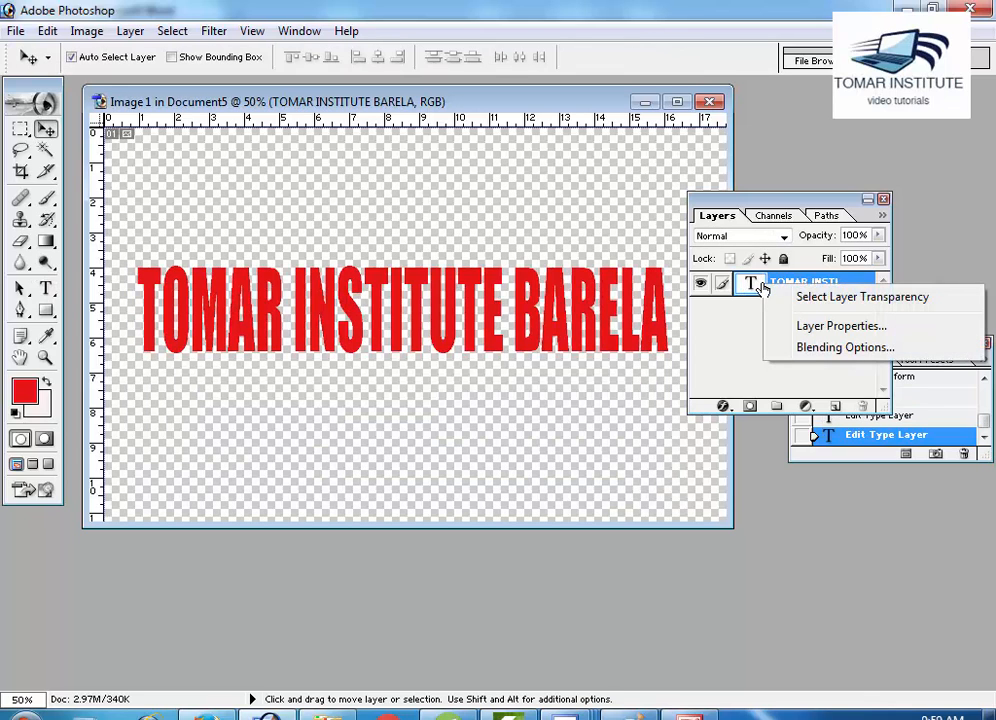
click(810, 348)
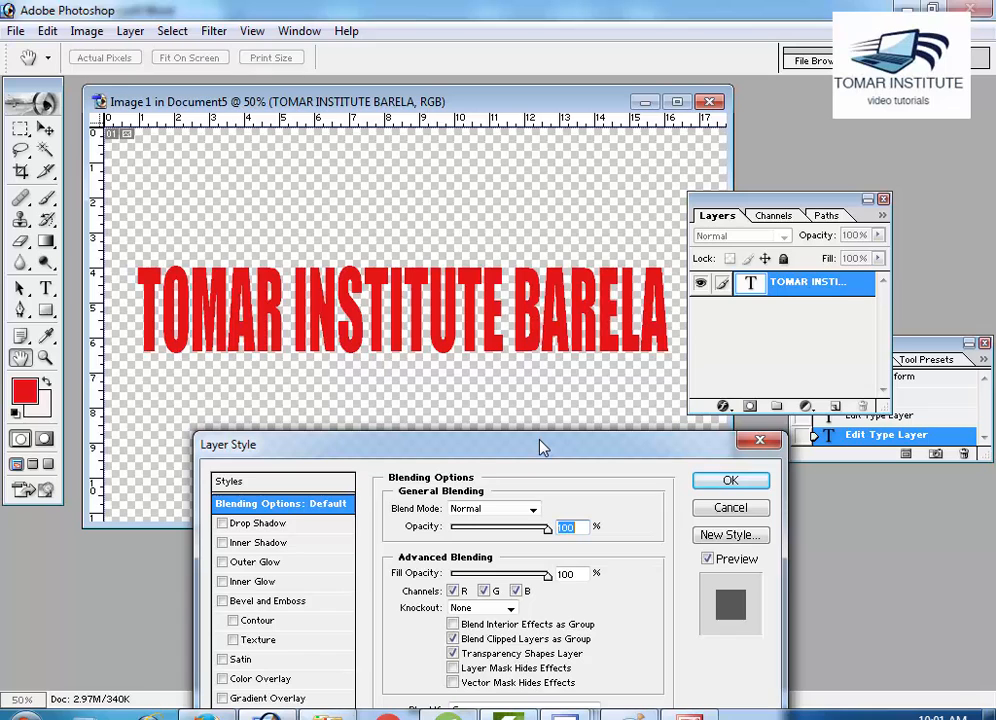
drag(540, 447, 546, 149)
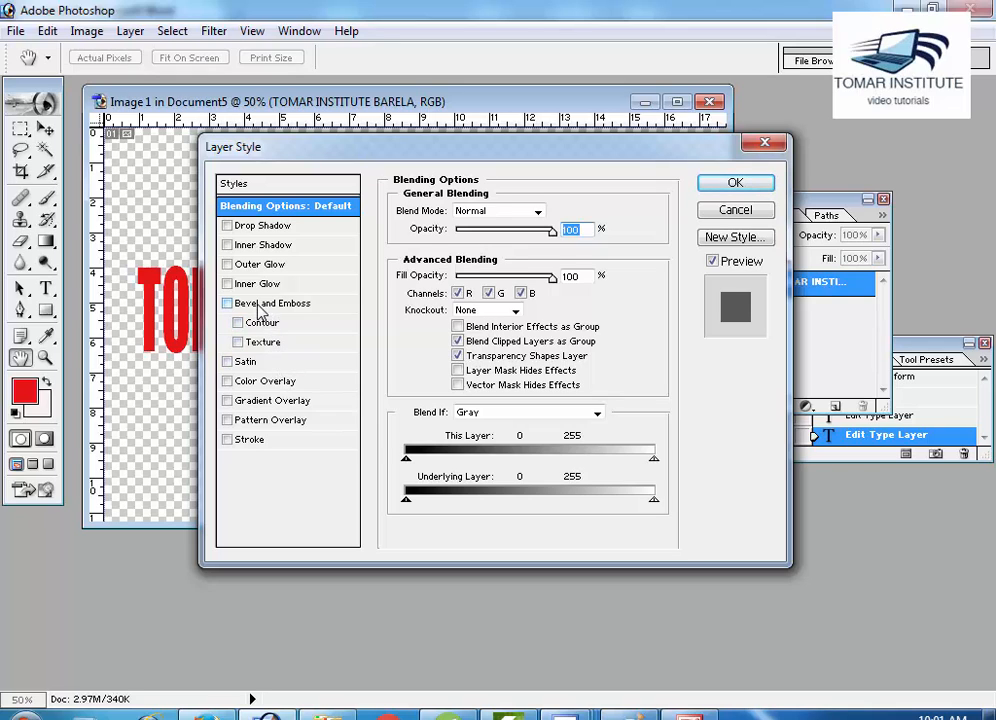
click(253, 229)
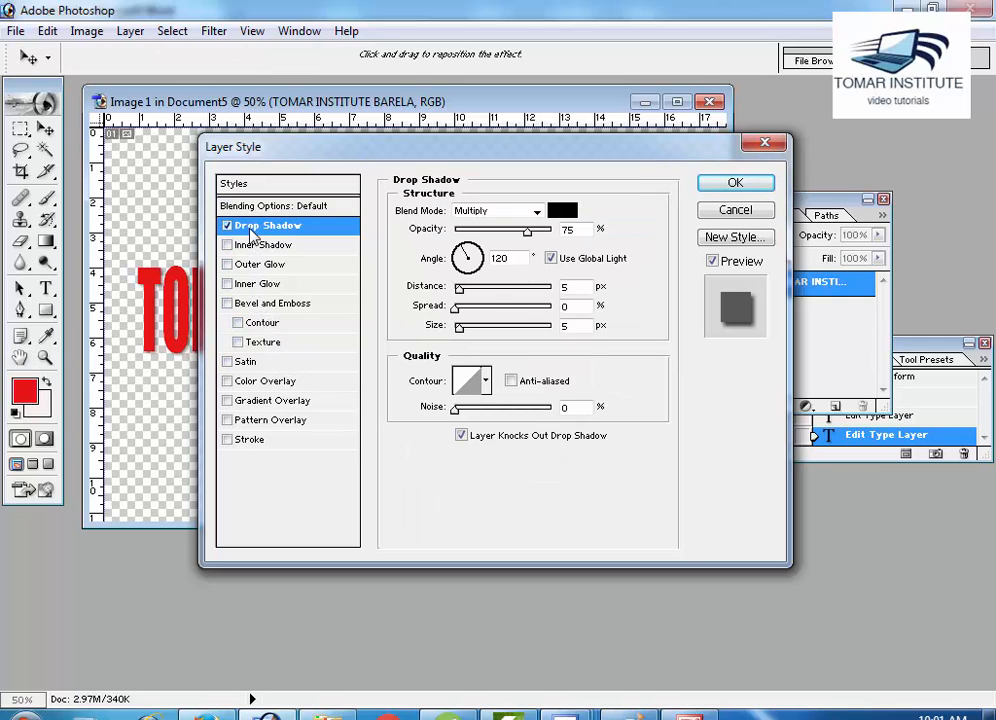
- Add a Gradient Overlay with the blue, red, yellow preset to the text layer and apply the layer style
click(268, 400)
click(565, 250)
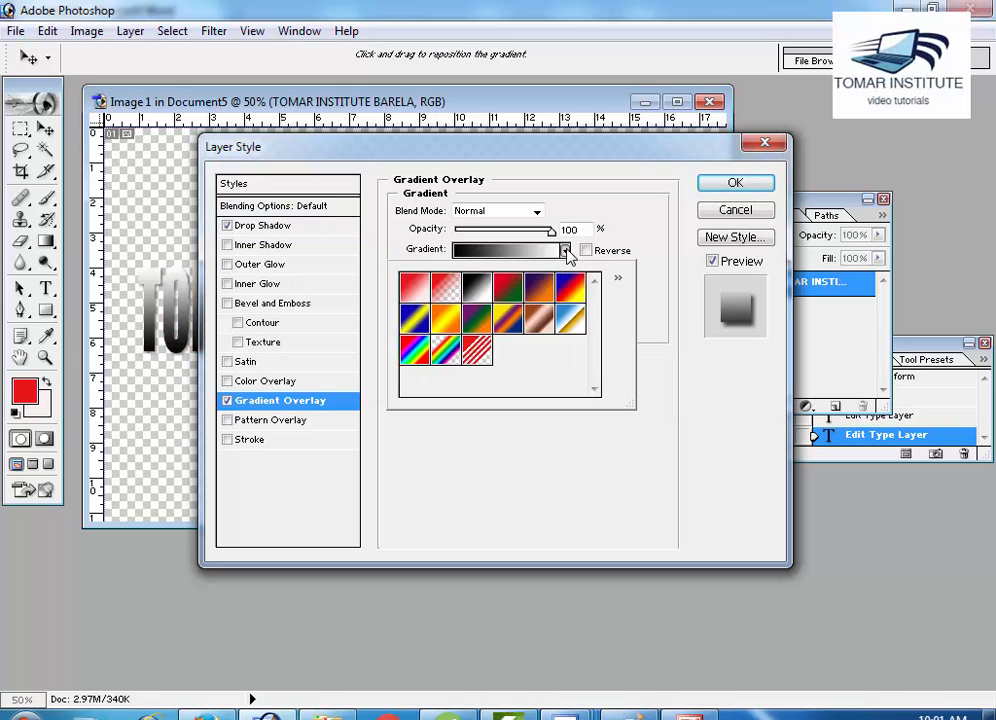
click(567, 290)
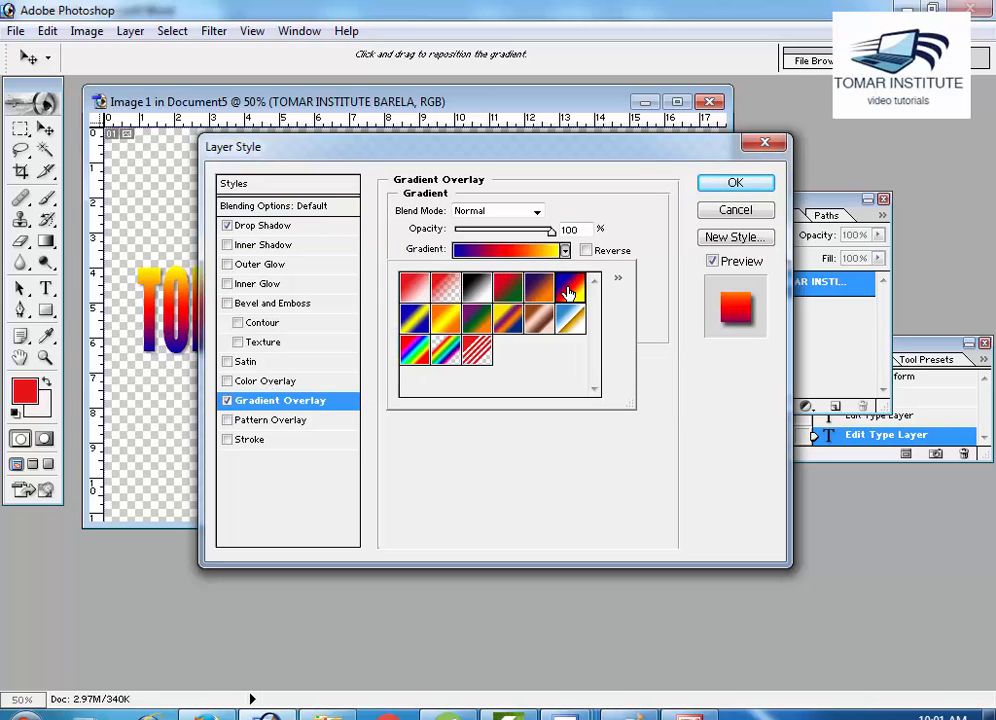
click(716, 192)
click(718, 185)
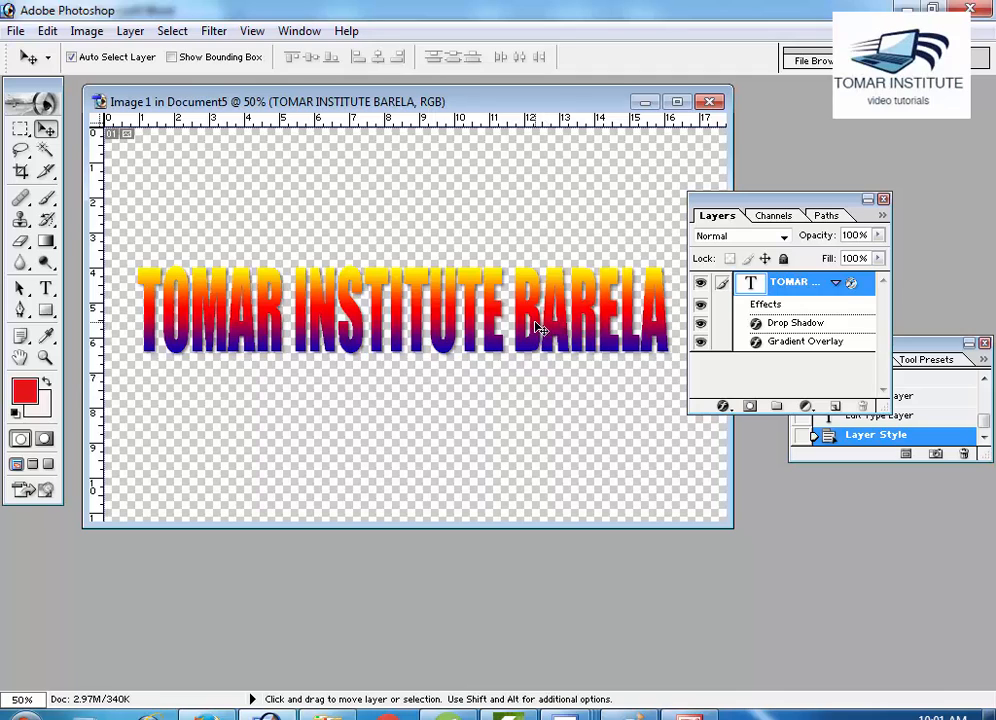
- Nudge the styled text slightly up and to the left, then close the image and return to Document5 in Word
drag(534, 329, 522, 313)
click(17, 32)
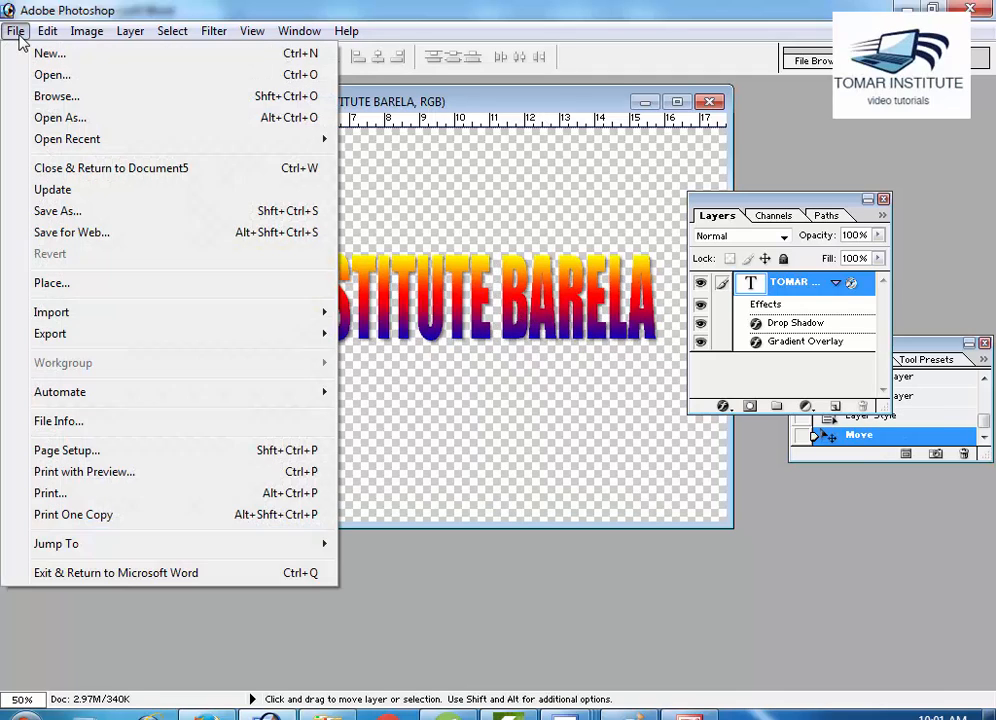
click(70, 176)
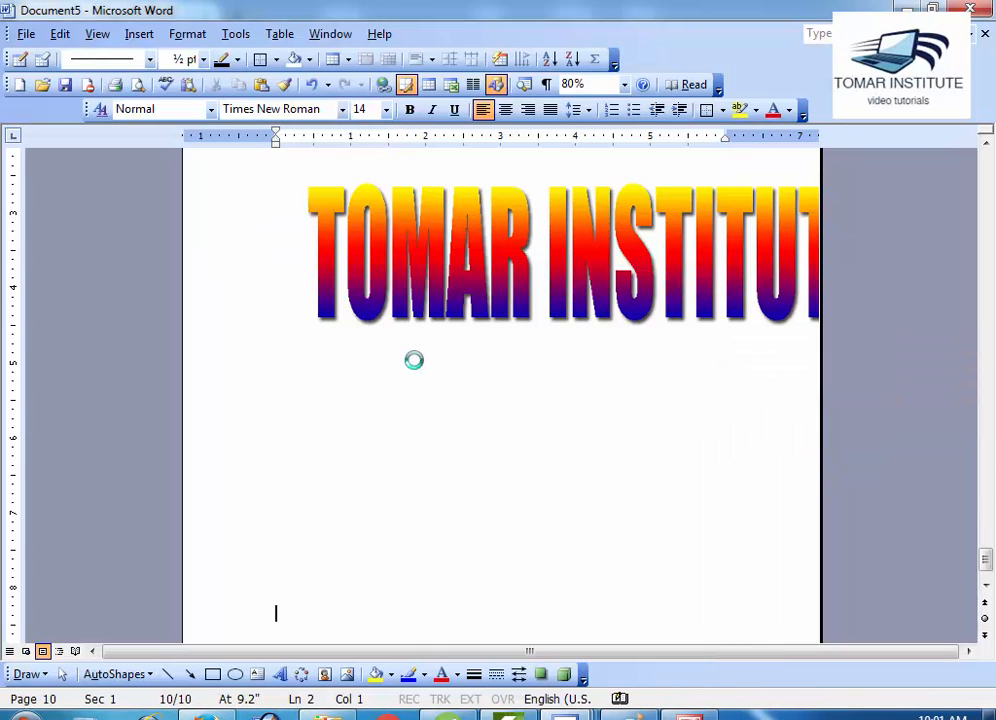
- Select the embedded Photoshop image on page 10 and try to move it on the page
click(553, 289)
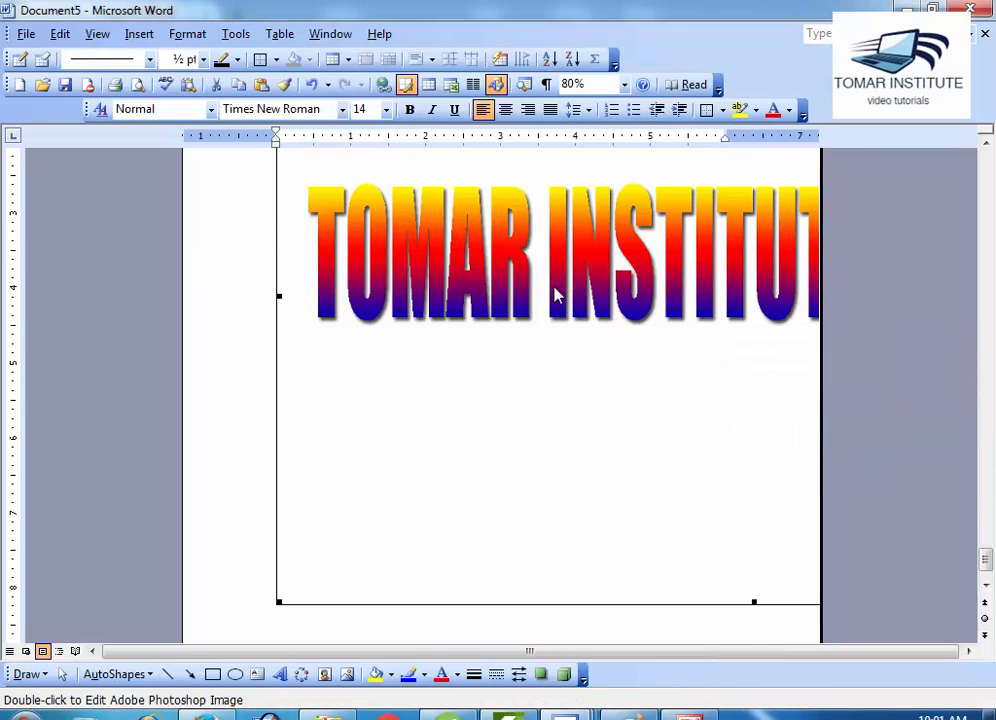
drag(582, 285, 416, 442)
click(477, 255)
drag(630, 312, 582, 327)
- Place the cursor below the red star drawing on page 9 and examine the Object dialog's object types and Create from File options
scroll(671, 371, up, 3)
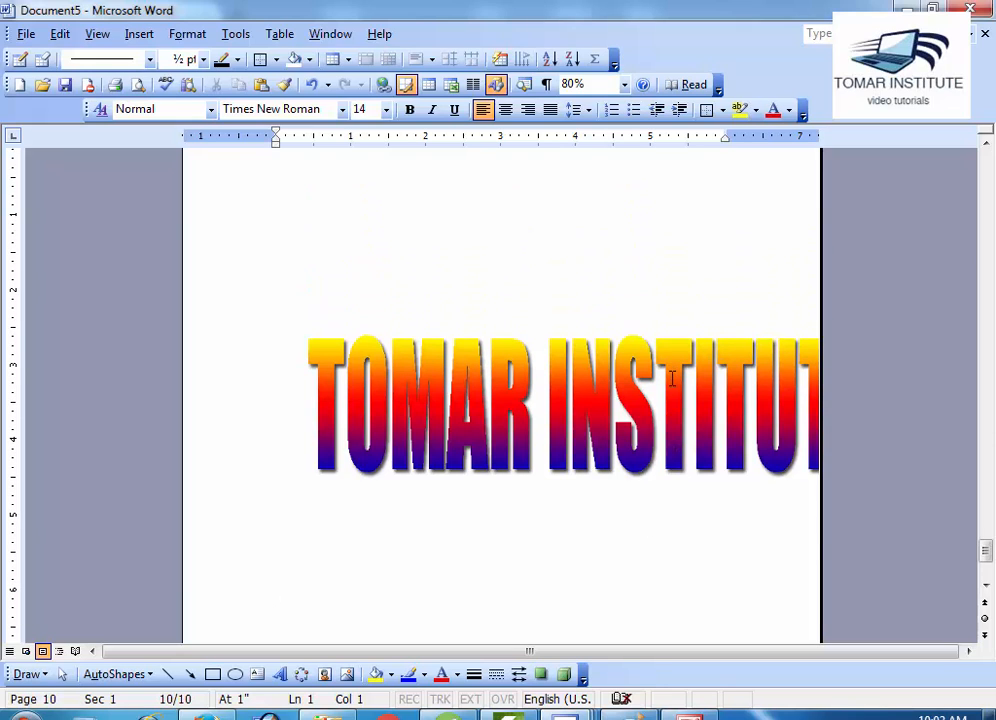
scroll(669, 380, up, 7)
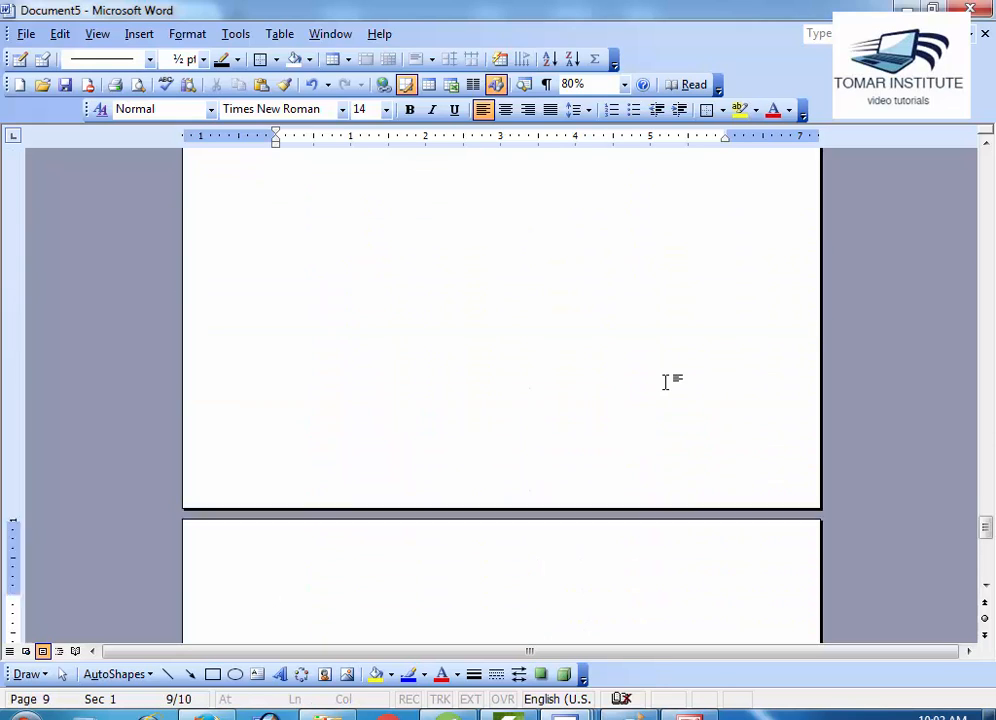
scroll(668, 380, down, 5)
click(422, 391)
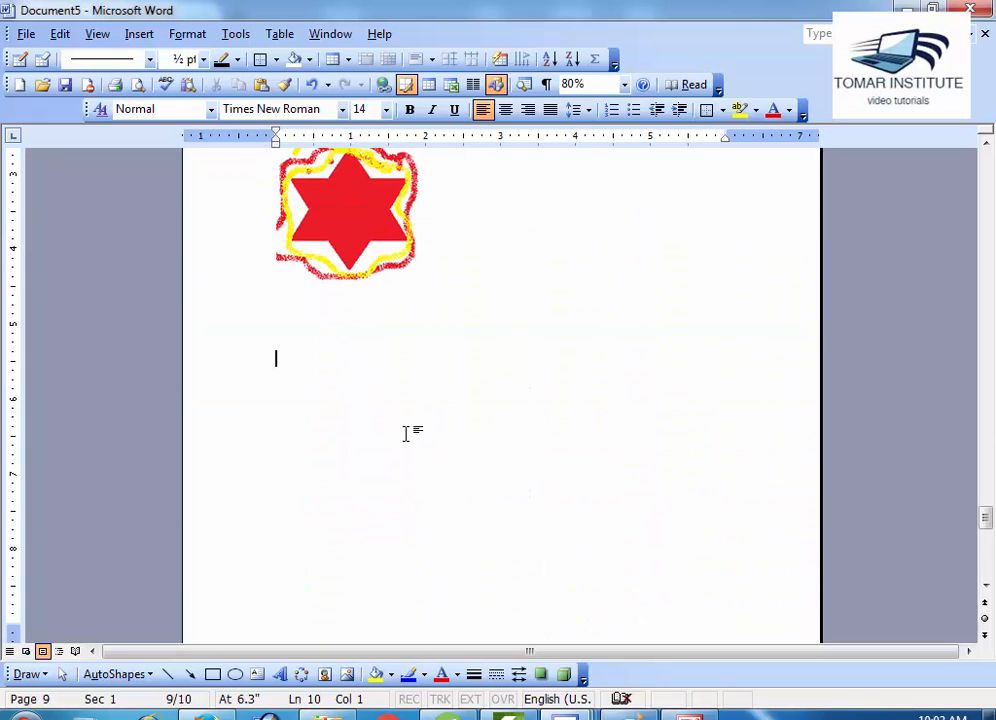
click(140, 34)
click(205, 262)
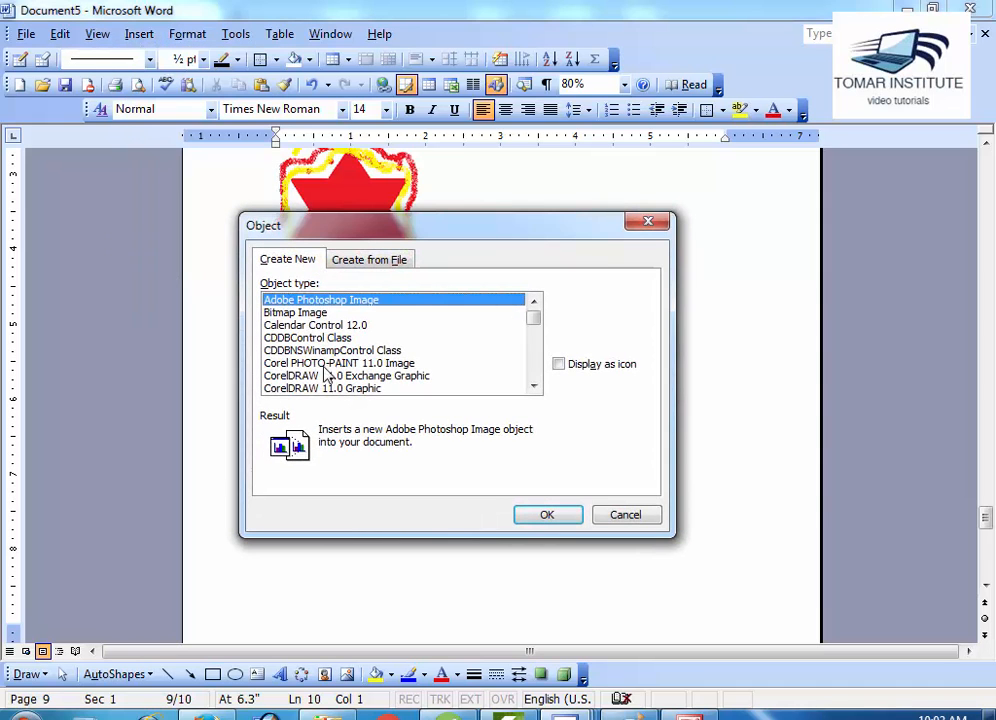
drag(537, 320, 540, 370)
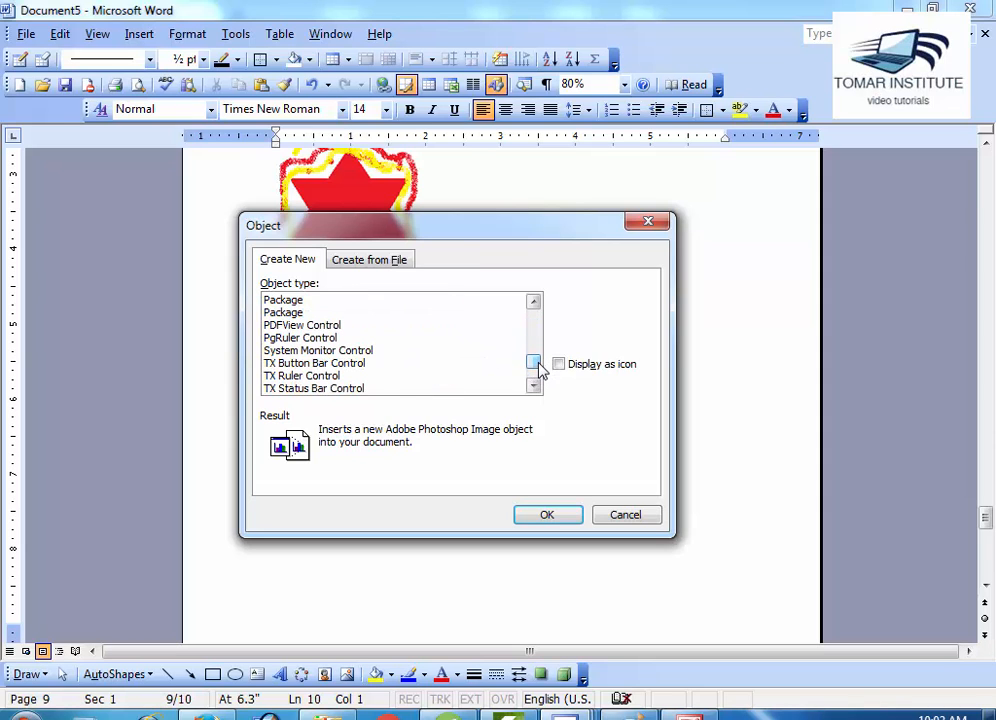
click(379, 264)
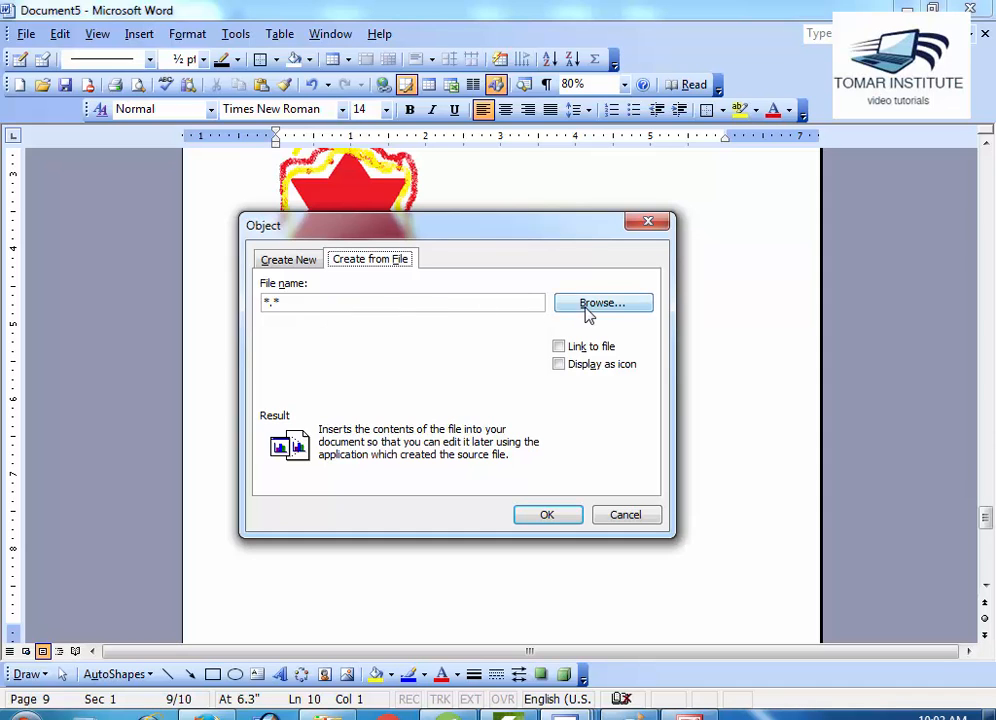
click(625, 515)
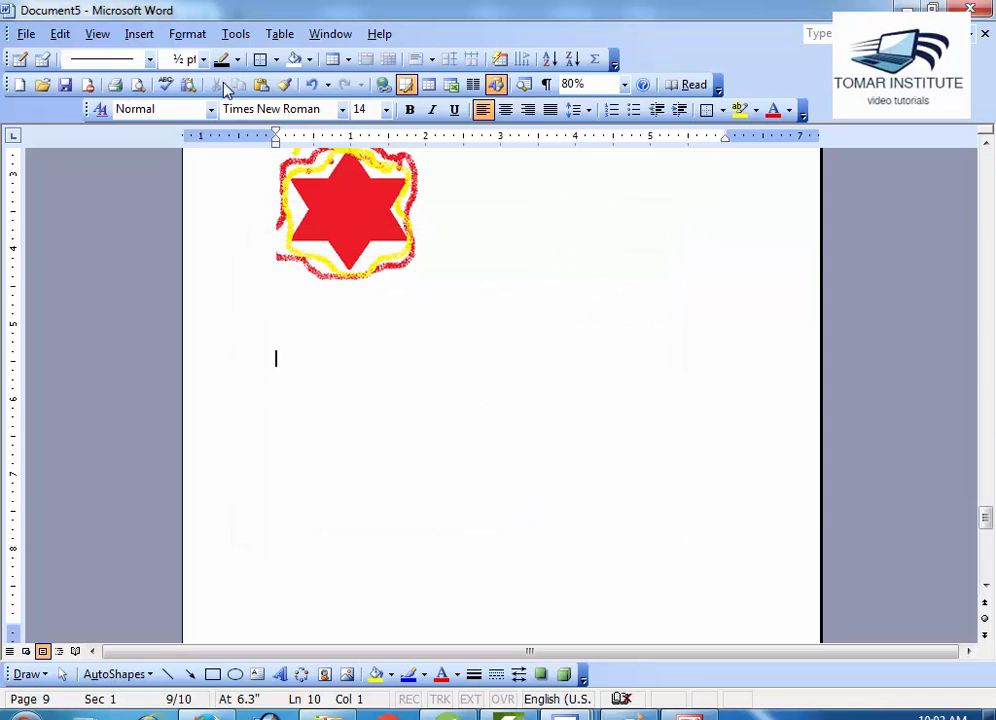
click(145, 36)
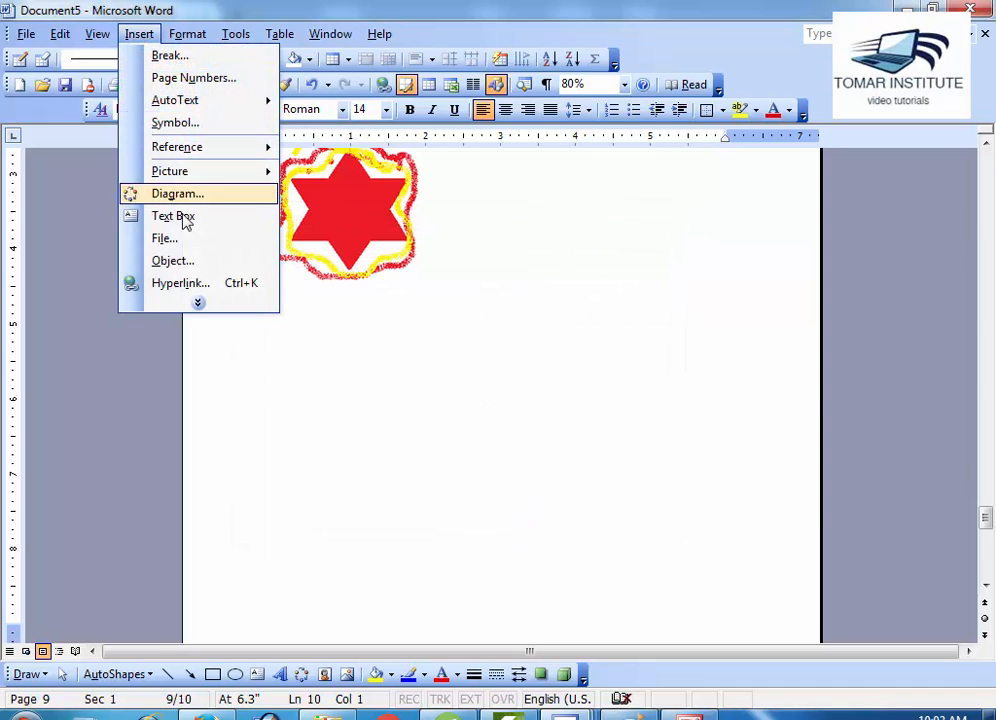
click(424, 454)
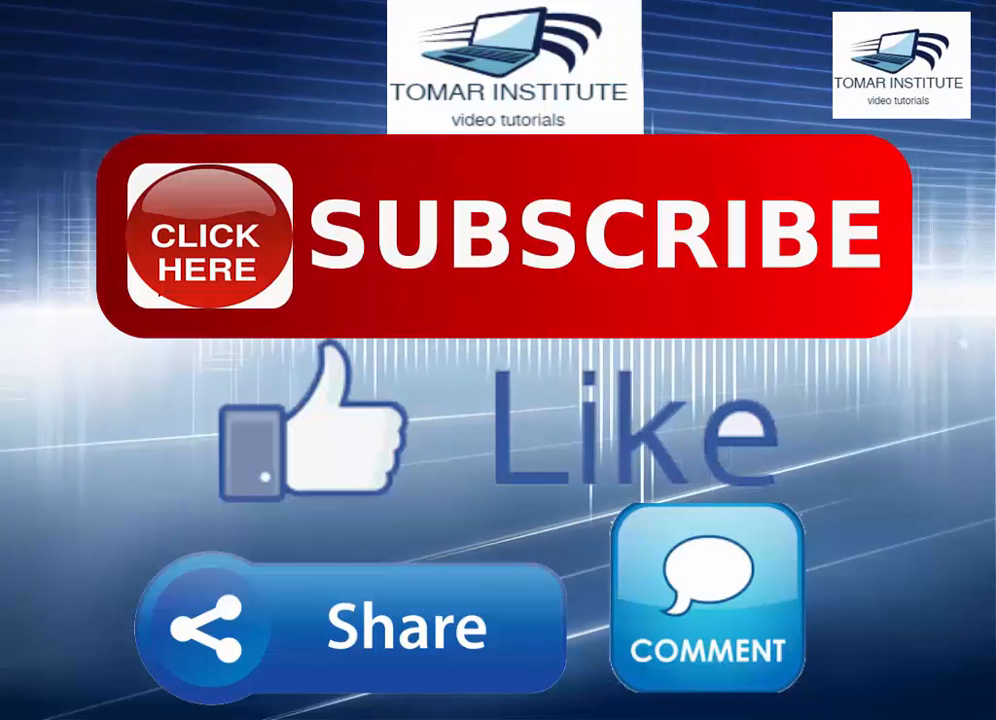